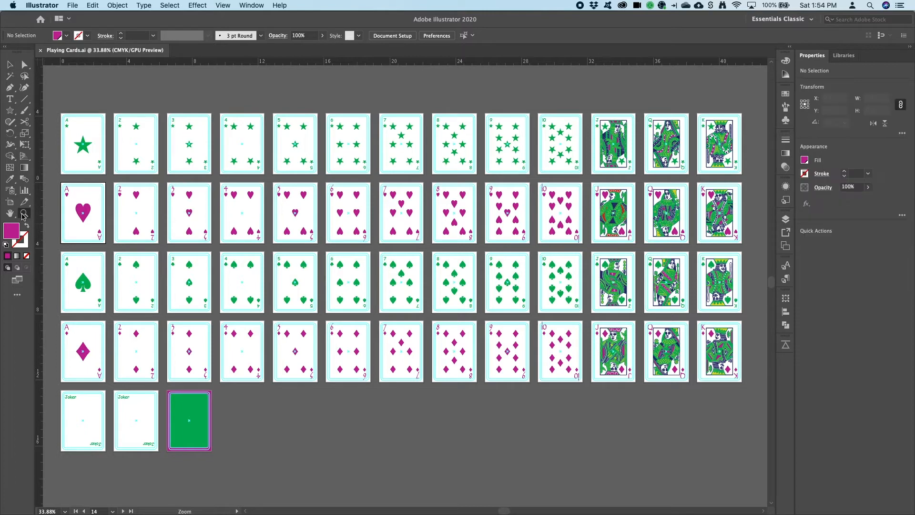
# - Place one instance each of the Club, Heart, Spade and Diamond symbols on the canvas beside the card back
pyautogui.moveTo(218, 460); pyautogui.dragTo(163, 380)
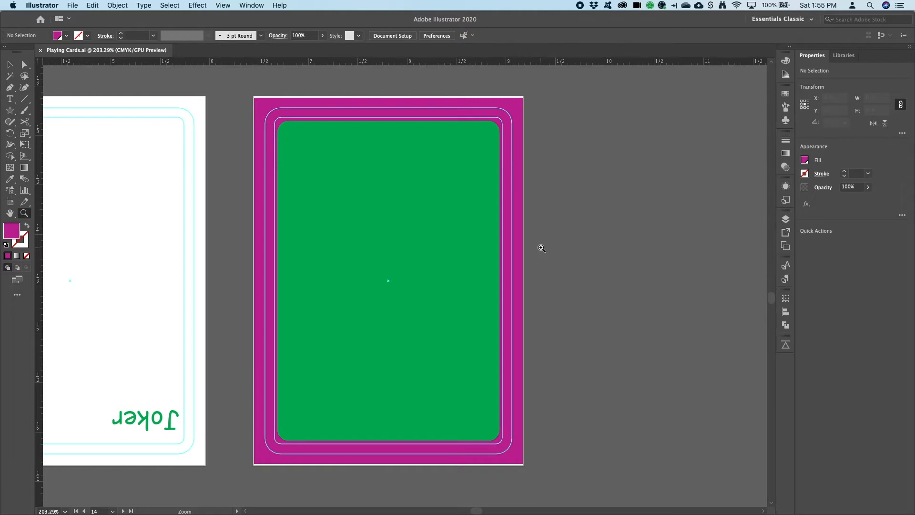
pyautogui.moveTo(570, 258); pyautogui.dragTo(419, 256)
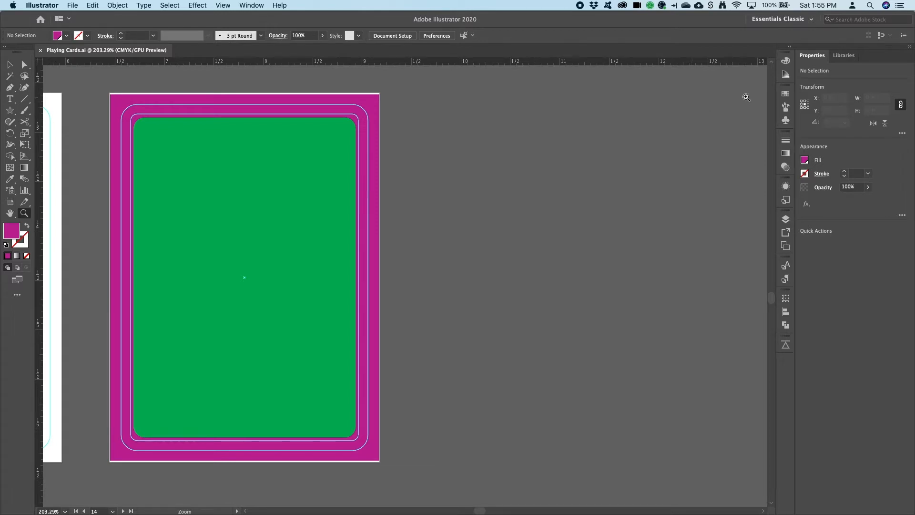
pyautogui.click(785, 120)
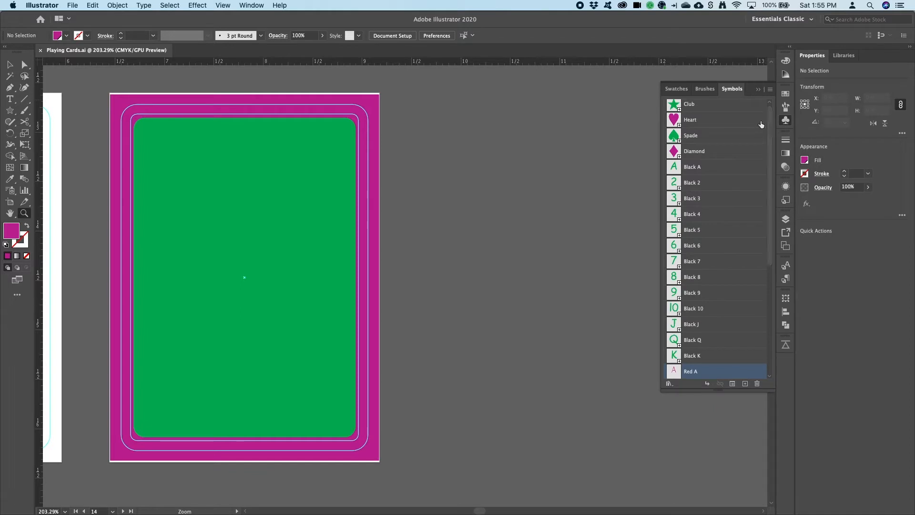
pyautogui.click(705, 105)
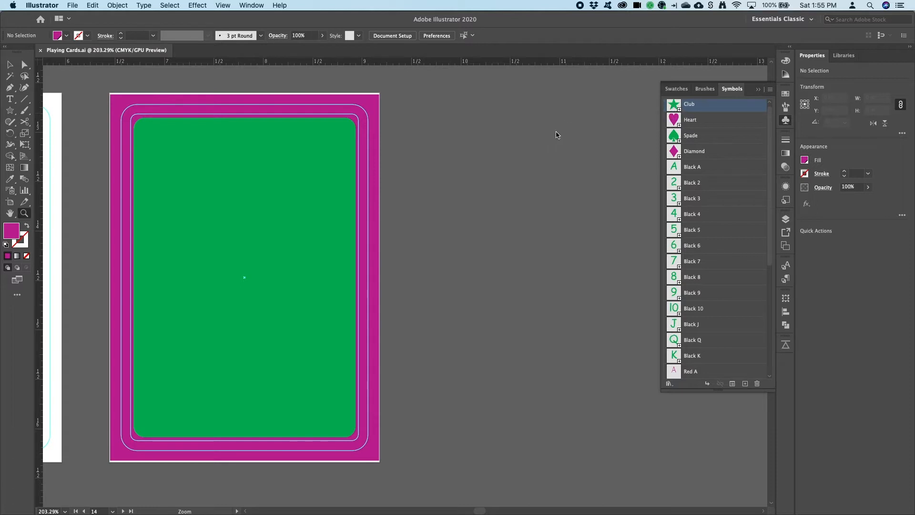
pyautogui.click(786, 219)
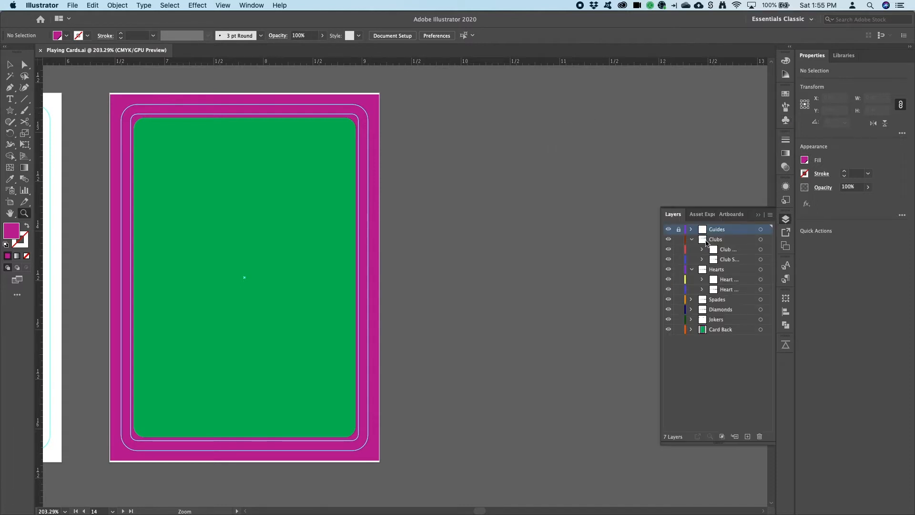
pyautogui.click(722, 241)
pyautogui.click(786, 120)
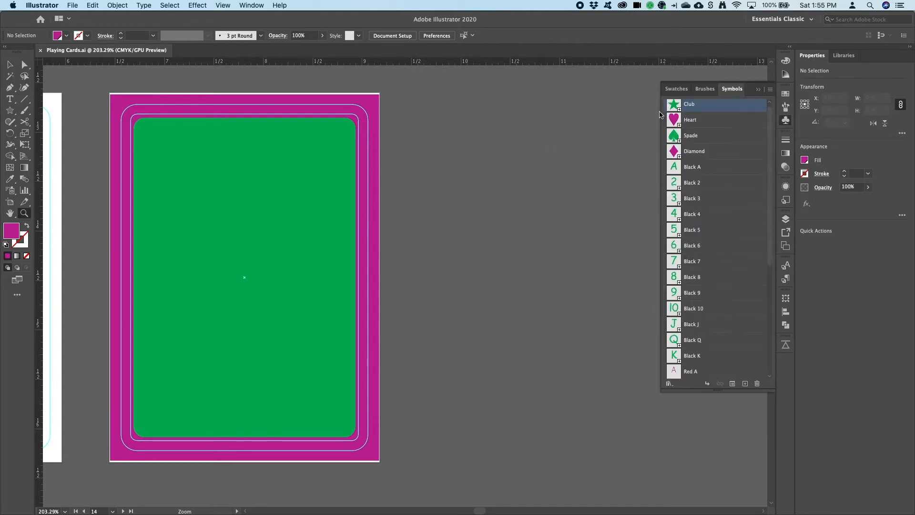
pyautogui.moveTo(674, 104); pyautogui.dragTo(502, 162)
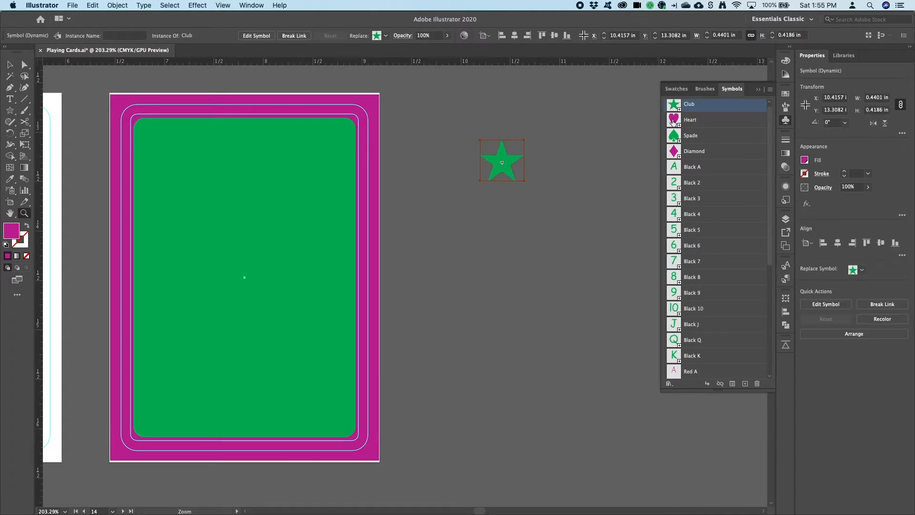
pyautogui.moveTo(673, 120); pyautogui.dragTo(556, 161)
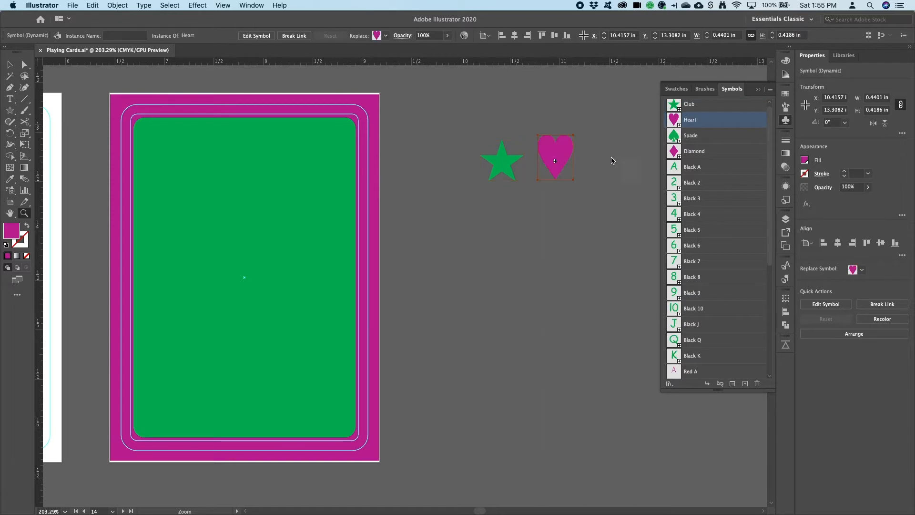
pyautogui.moveTo(673, 137); pyautogui.dragTo(616, 166)
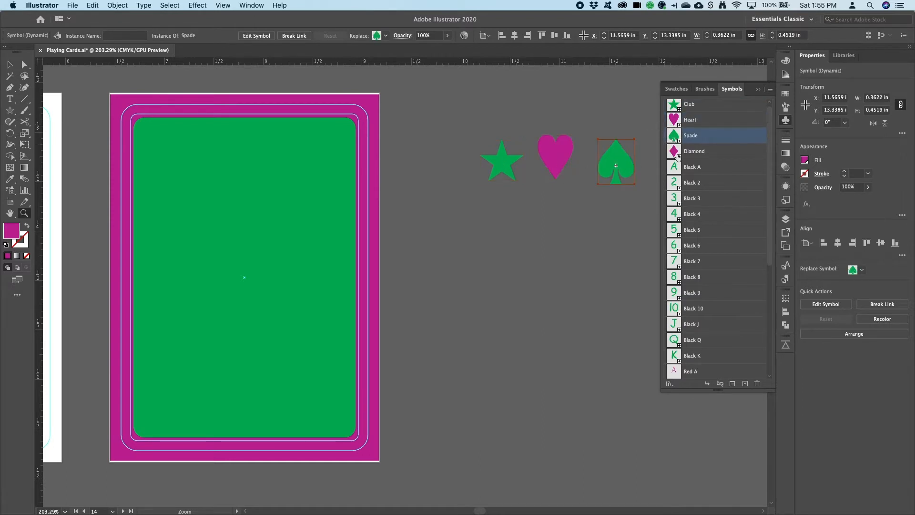
pyautogui.moveTo(674, 151); pyautogui.dragTo(596, 170)
# - Select the four suit symbols and set the alignment reference to a key object
pyautogui.press('v')
pyautogui.click(786, 120)
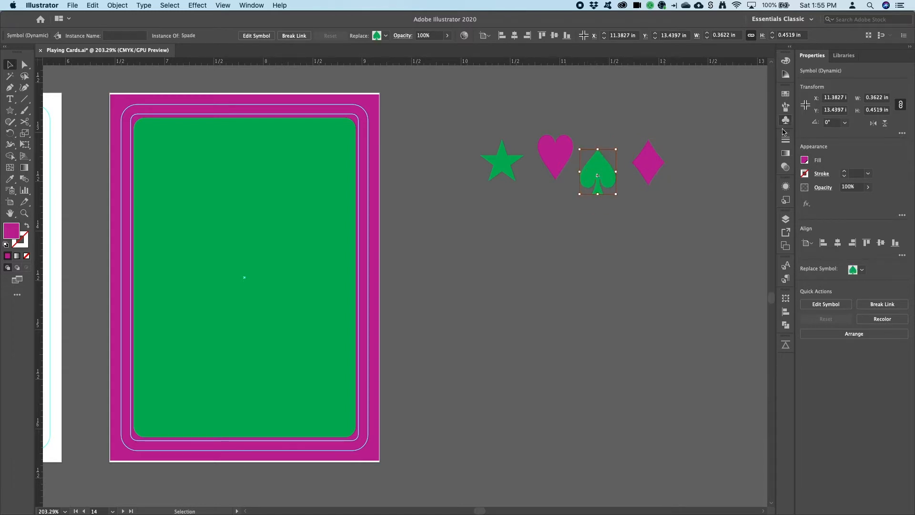
pyautogui.click(787, 315)
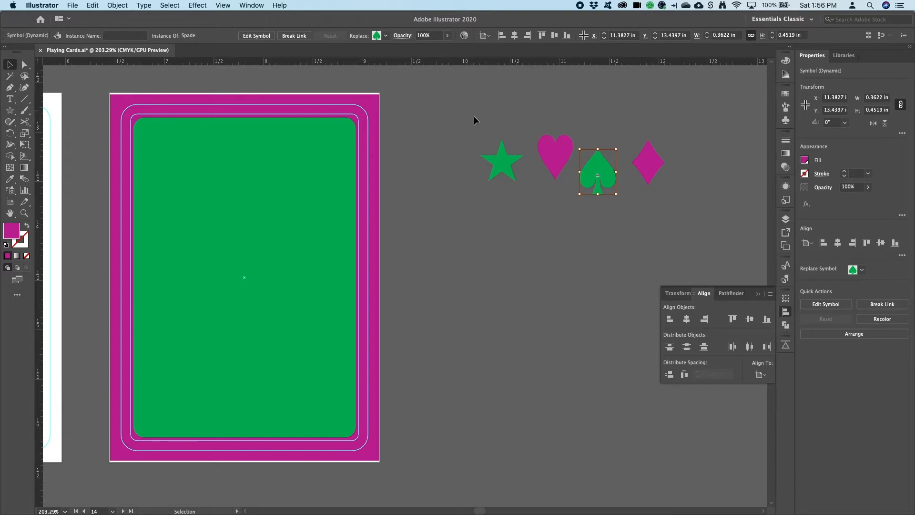
pyautogui.moveTo(460, 114); pyautogui.dragTo(706, 219)
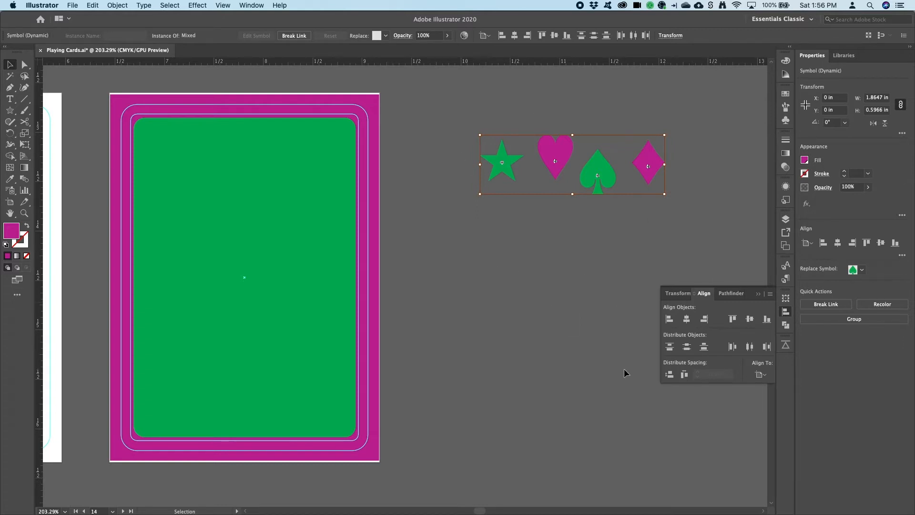
pyautogui.click(758, 376)
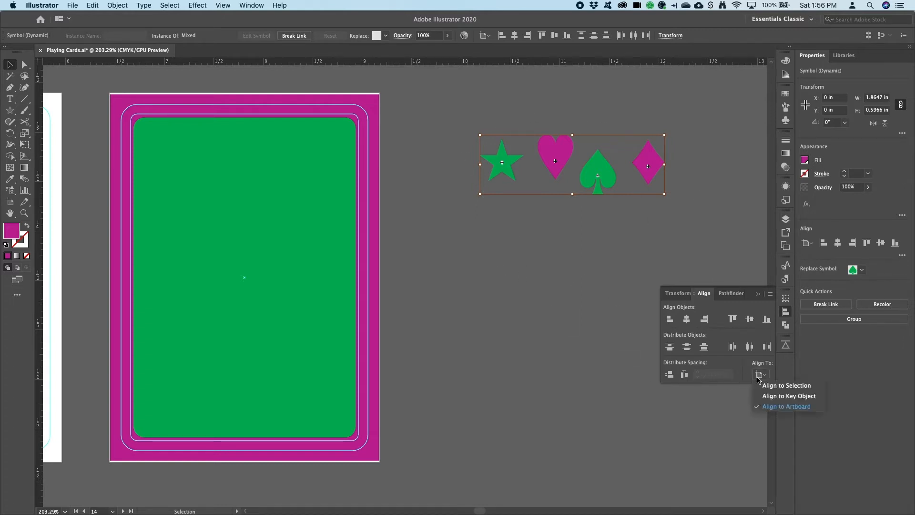
pyautogui.click(772, 397)
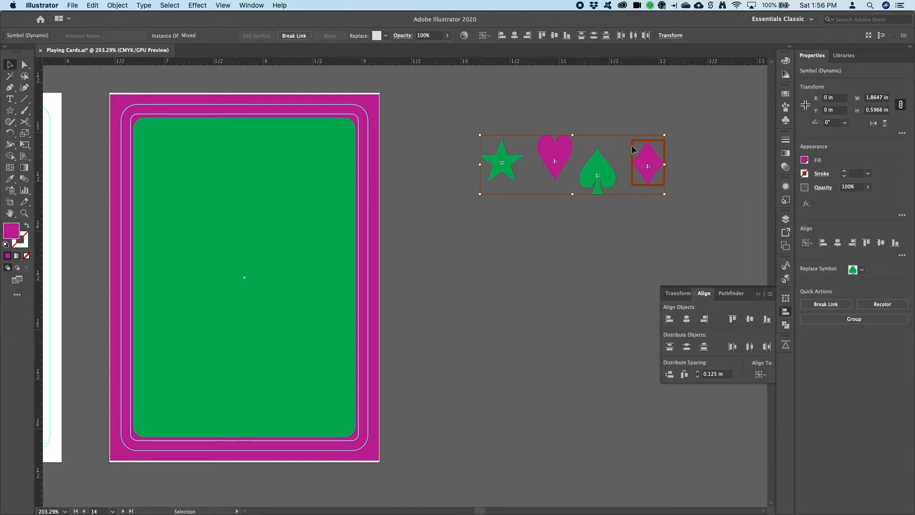
# - Make the spade the key object and align the symbols' vertical centres to it
pyautogui.click(603, 170)
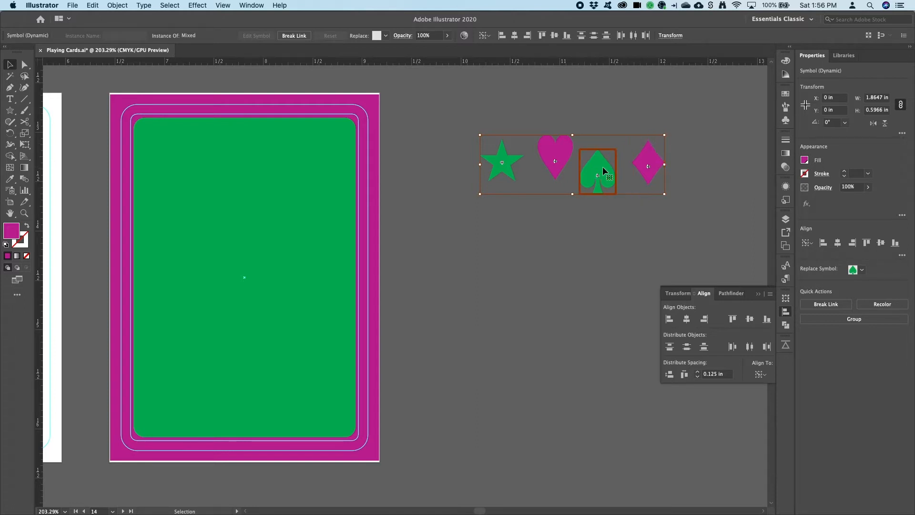
pyautogui.click(562, 155)
pyautogui.click(501, 159)
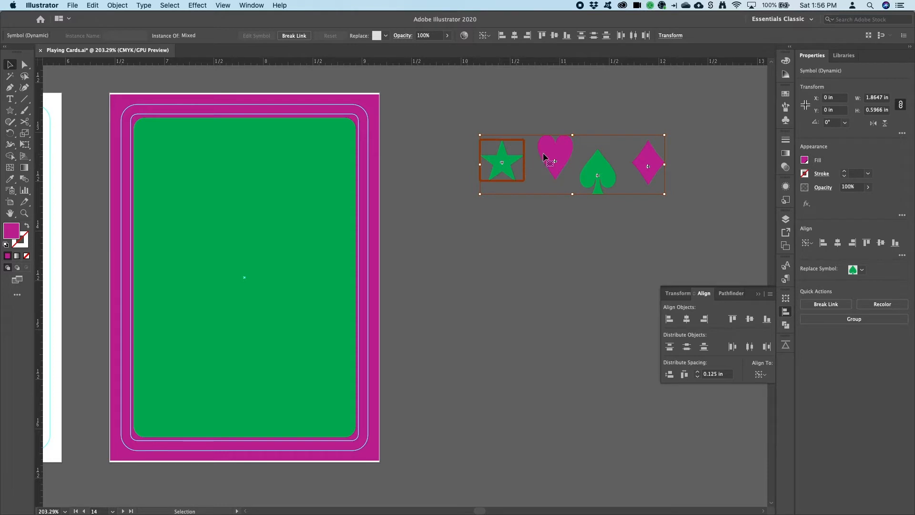
pyautogui.click(552, 152)
pyautogui.click(600, 172)
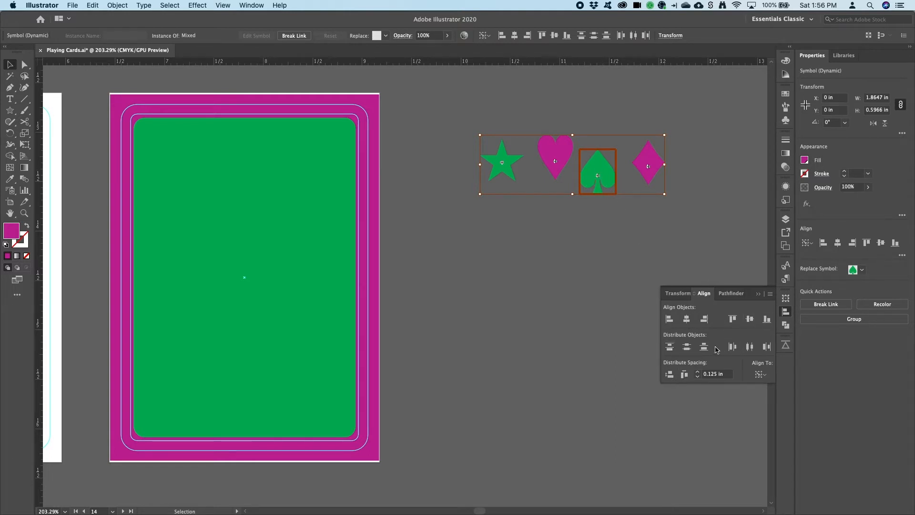
pyautogui.click(749, 322)
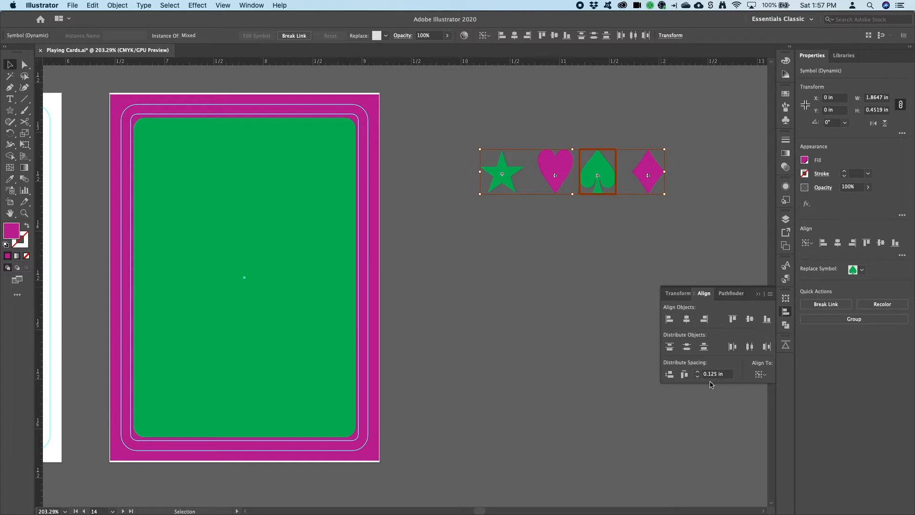
# - Distribute the four symbols horizontally with 0.125 in spacing between them
pyautogui.click(684, 375)
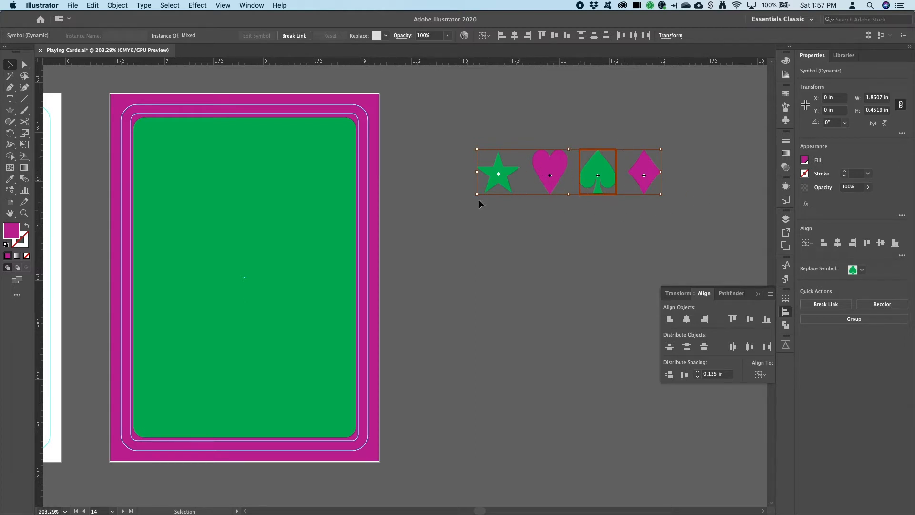
pyautogui.click(473, 129)
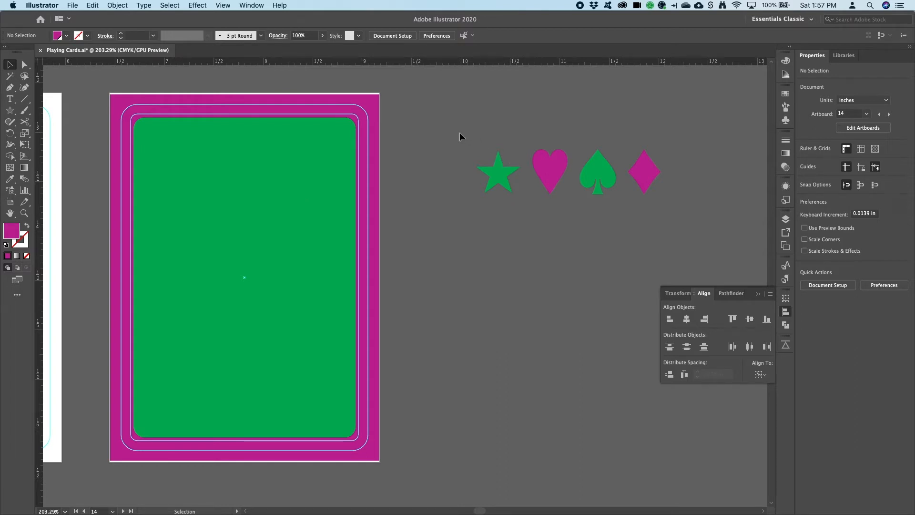
# - Select the row of suit symbols and turn it into a new pattern with Make Pattern
pyautogui.moveTo(460, 133); pyautogui.dragTo(719, 244)
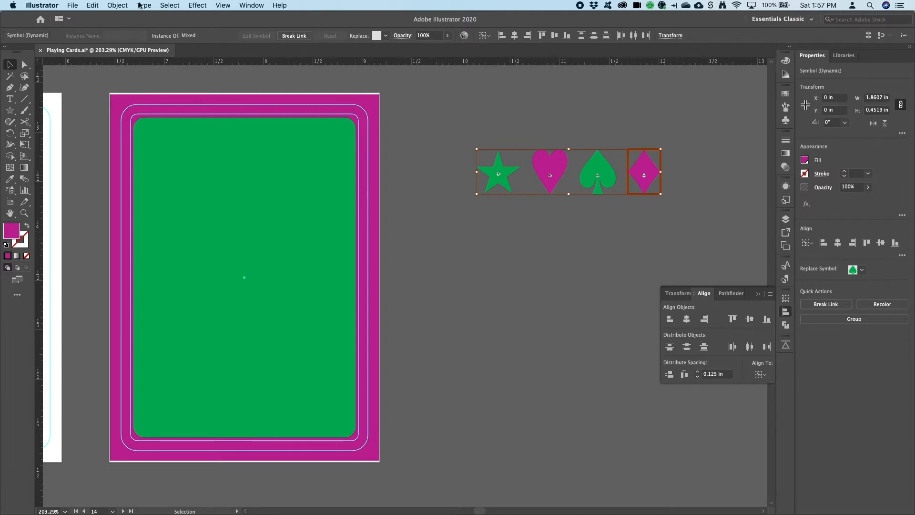
pyautogui.click(118, 5)
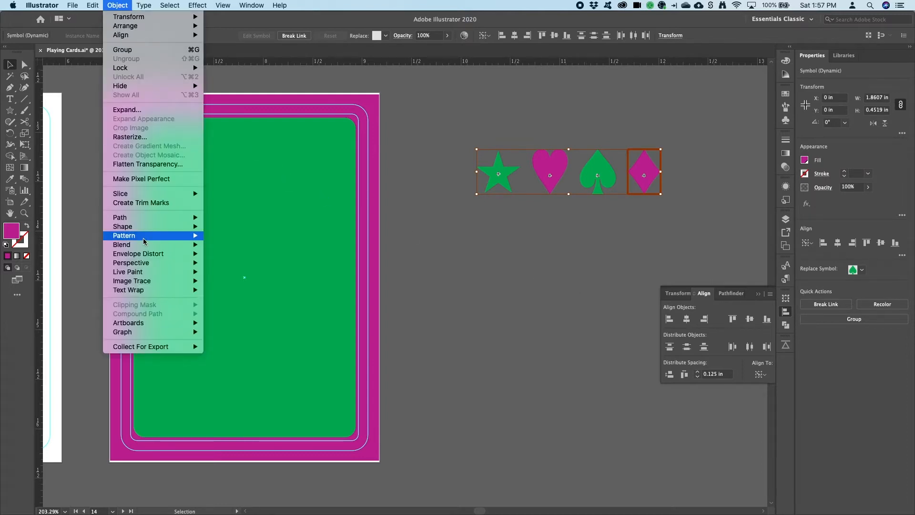
pyautogui.moveTo(143, 240)
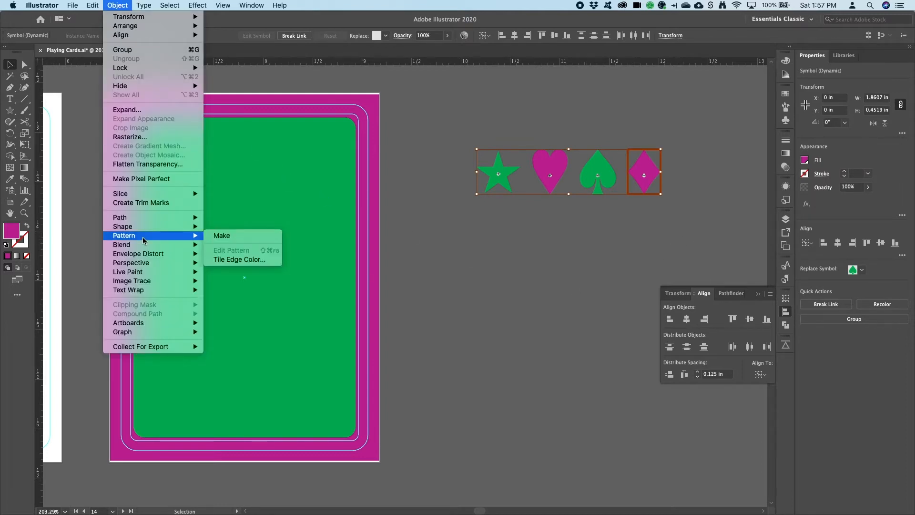
pyautogui.click(254, 237)
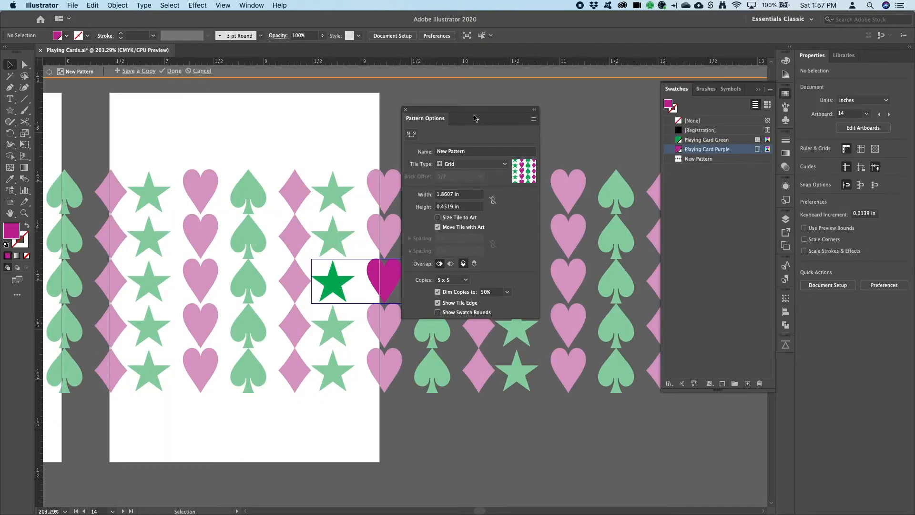
pyautogui.moveTo(473, 113); pyautogui.dragTo(701, 208)
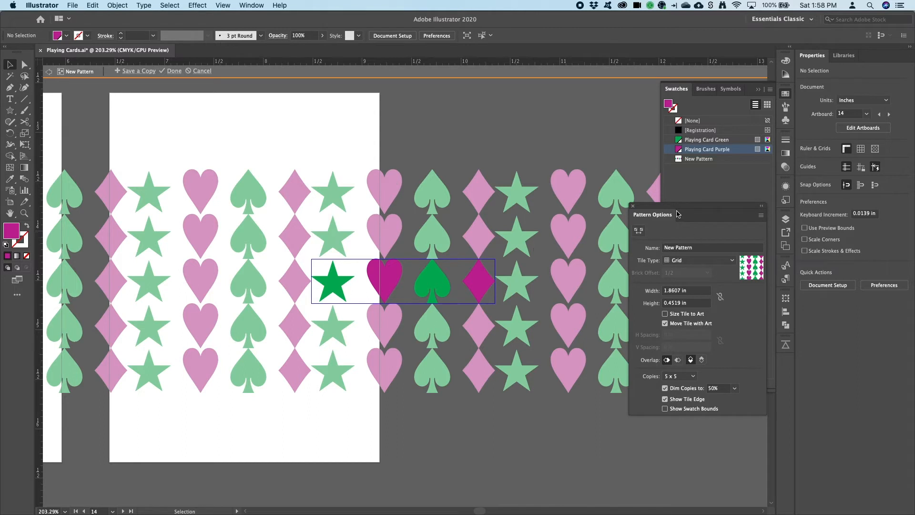
pyautogui.moveTo(678, 208); pyautogui.dragTo(638, 183)
pyautogui.moveTo(622, 180); pyautogui.dragTo(665, 181)
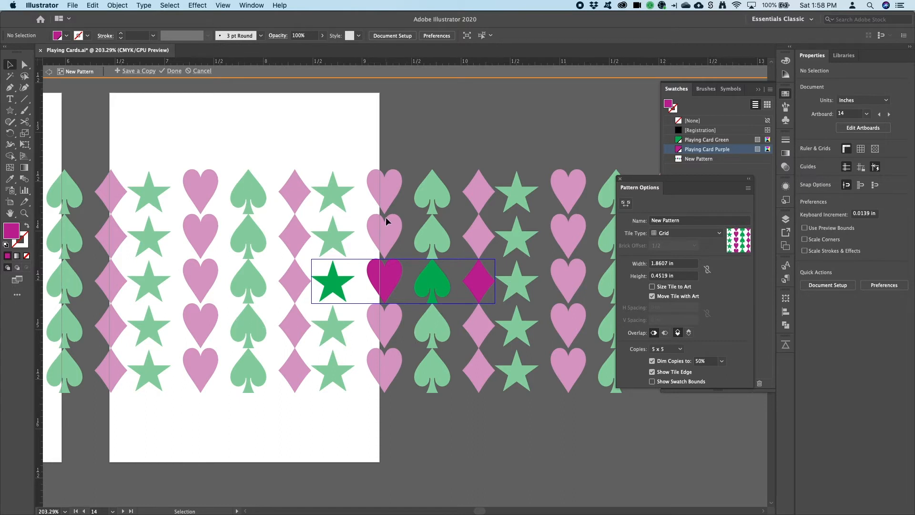
# - Set the pattern preview copies to 7 x 5 and dim copies to 40%
pyautogui.press('super+1')
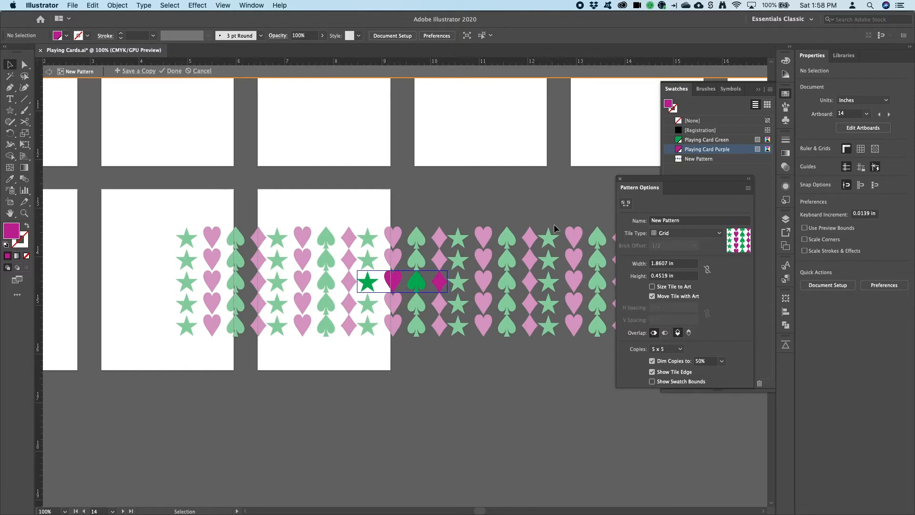
pyautogui.moveTo(553, 225); pyautogui.dragTo(499, 233)
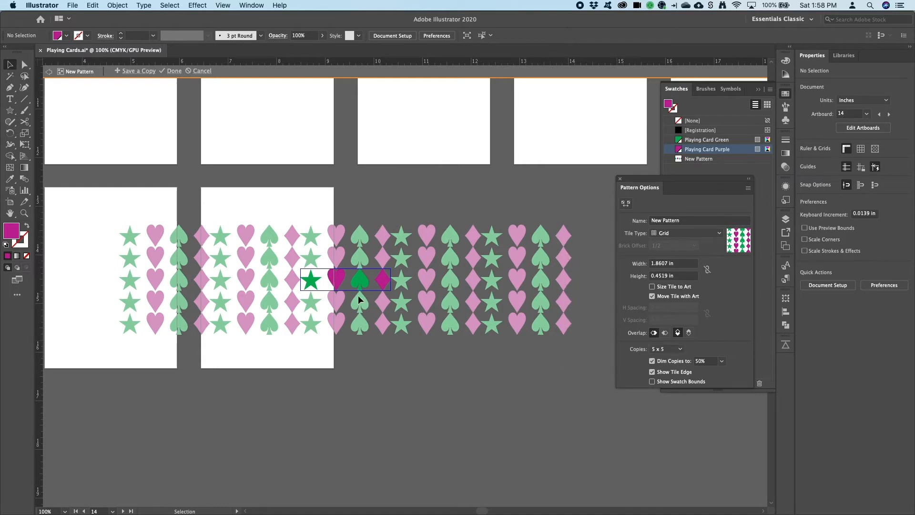
pyautogui.click(674, 351)
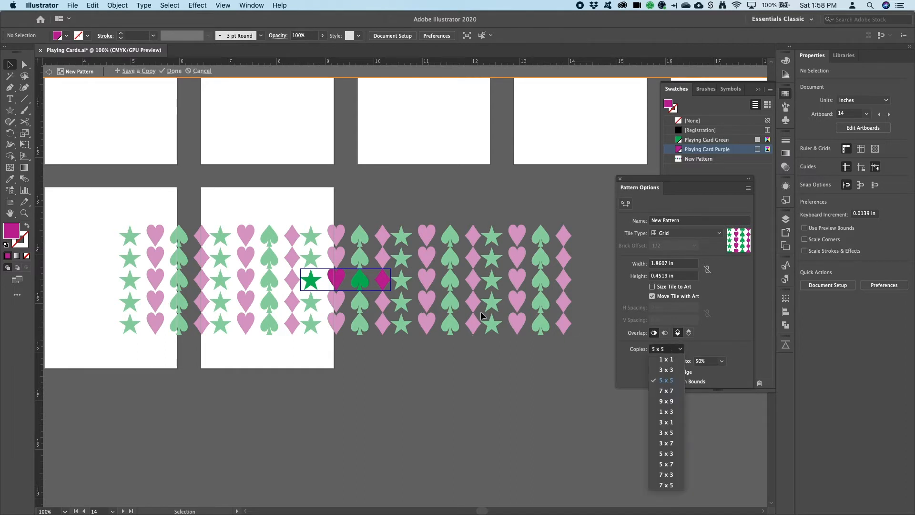
pyautogui.click(661, 486)
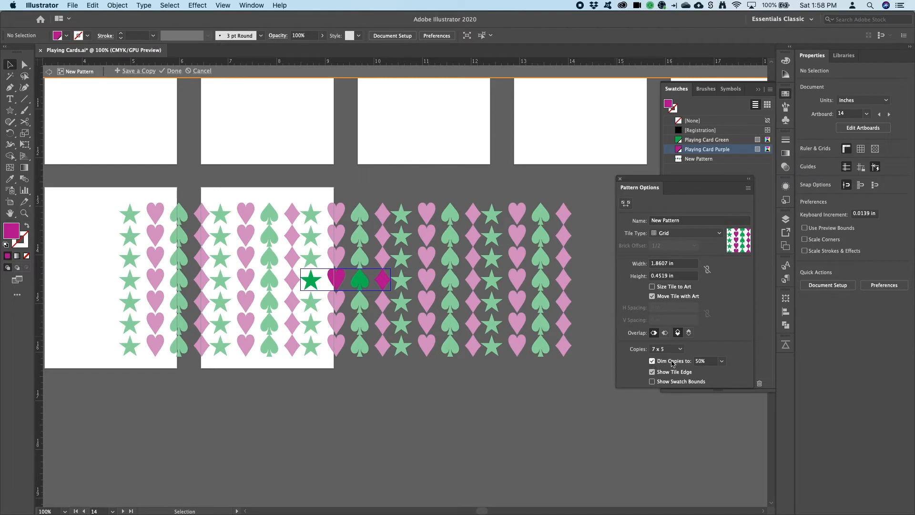
pyautogui.click(722, 362)
pyautogui.click(733, 413)
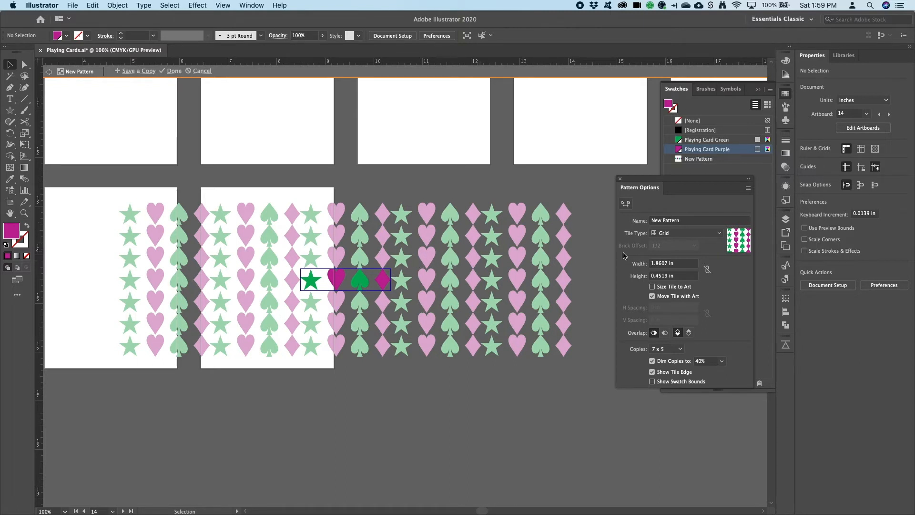
# - Name the pattern Card Back Pattern and set its tile type to Brick by Row
pyautogui.doubleClick(683, 221)
pyautogui.click(683, 222)
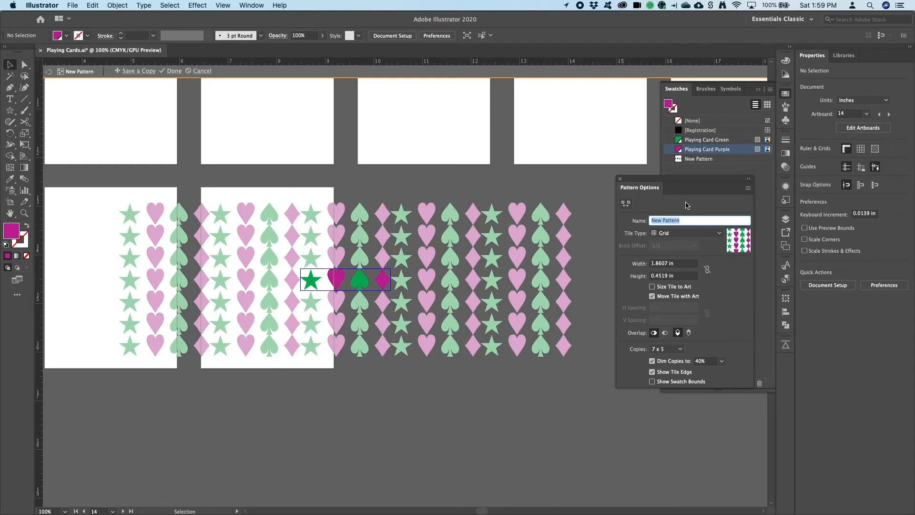
pyautogui.write('Card Back Pat')
pyautogui.press('Return')
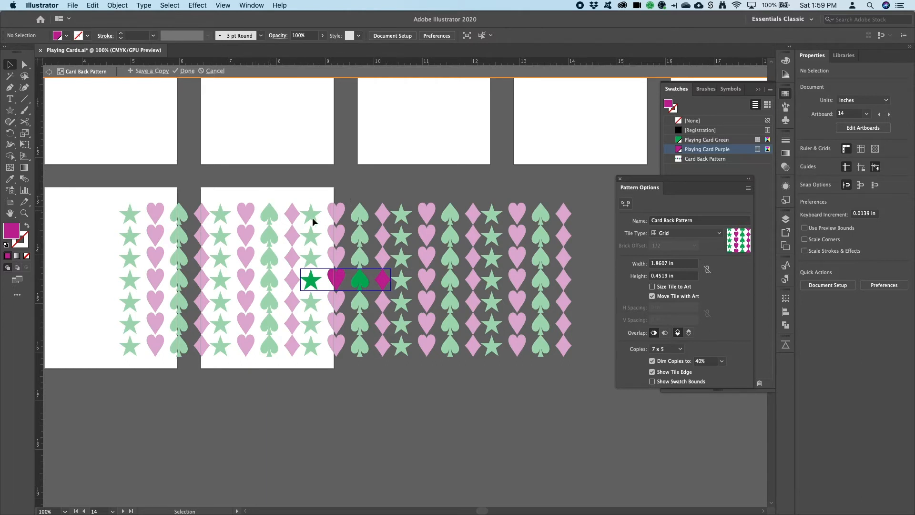
pyautogui.click(662, 235)
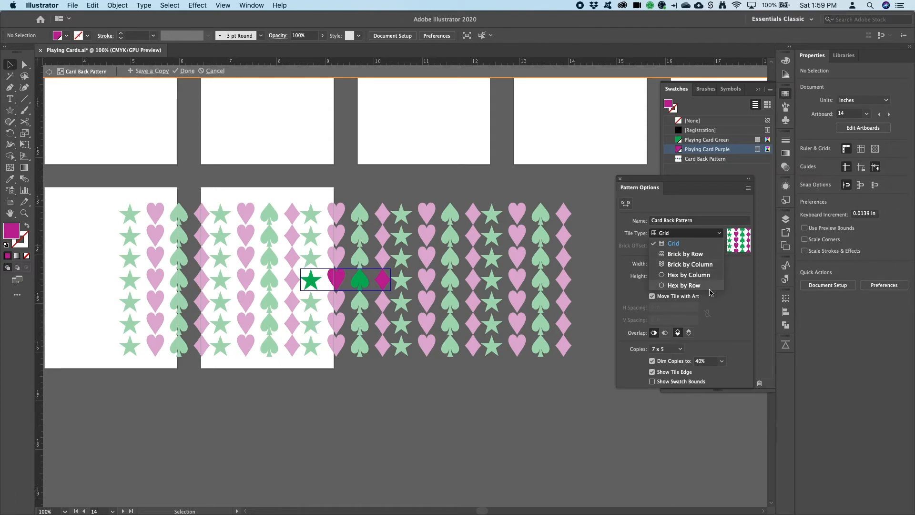
pyautogui.click(702, 257)
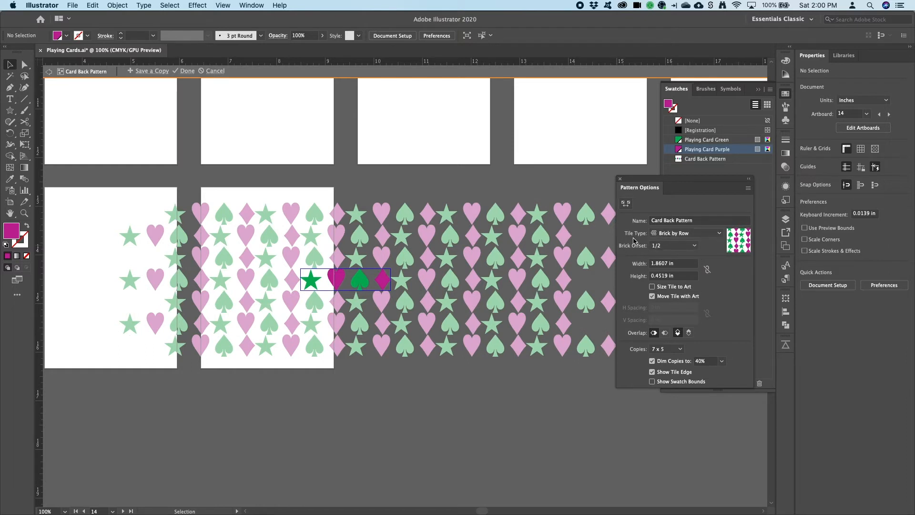
# - Set the pattern's brick offset to 1/4
pyautogui.click(677, 247)
pyautogui.click(677, 246)
pyautogui.click(673, 246)
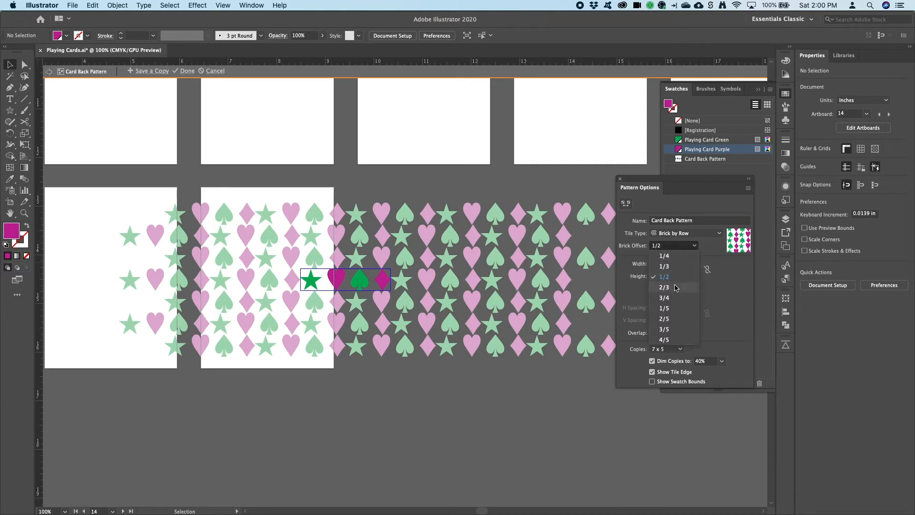
pyautogui.click(667, 257)
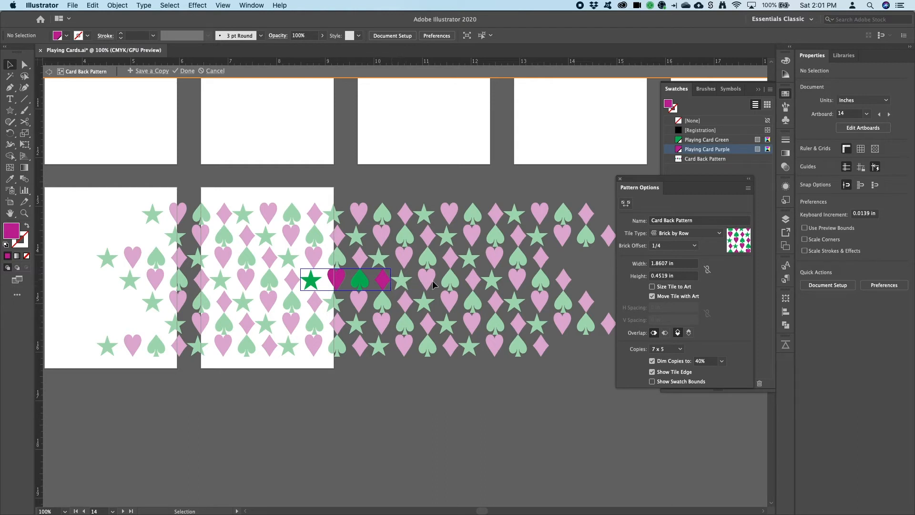
# - Enable Size Tile to Art and set the pattern's horizontal spacing to 0.12 in
pyautogui.click(653, 287)
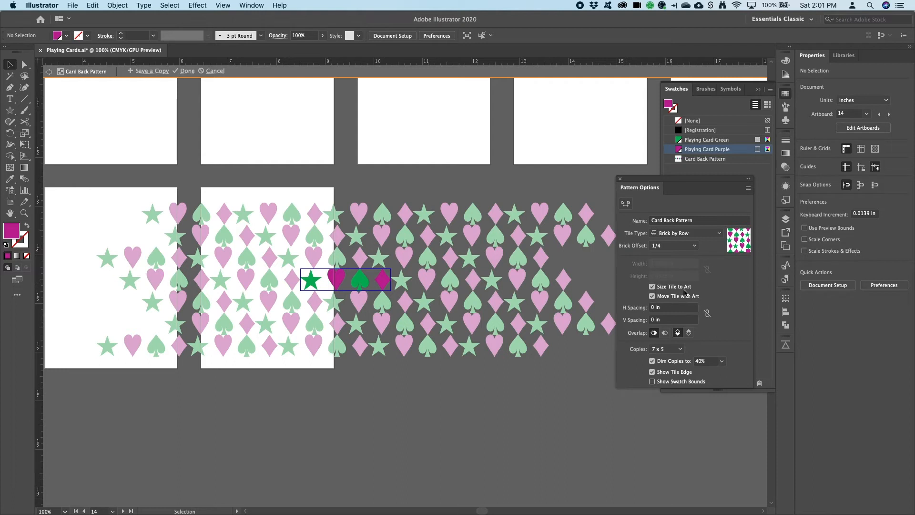
pyautogui.click(668, 308)
pyautogui.press('Up')
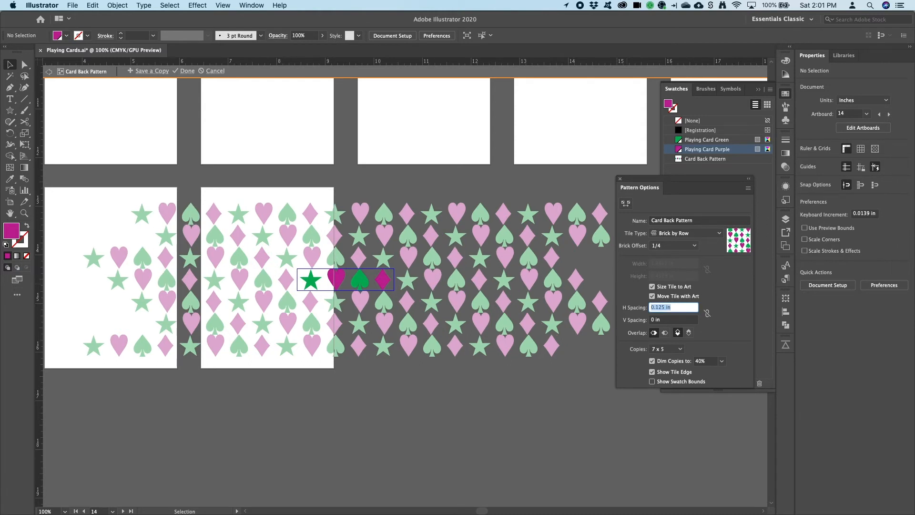
pyautogui.press('Up')
pyautogui.press('Down')
pyautogui.press('Down')
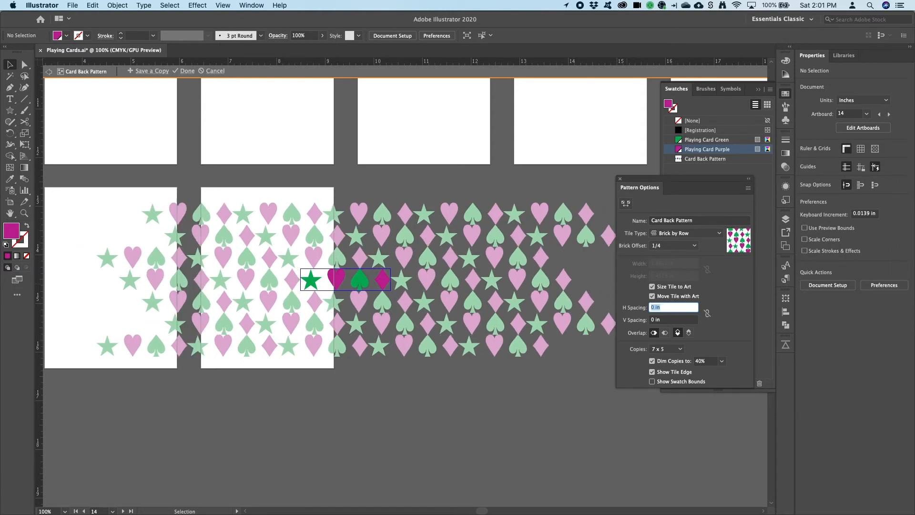
pyautogui.click(668, 307)
pyautogui.press('Up')
pyautogui.press('Up')
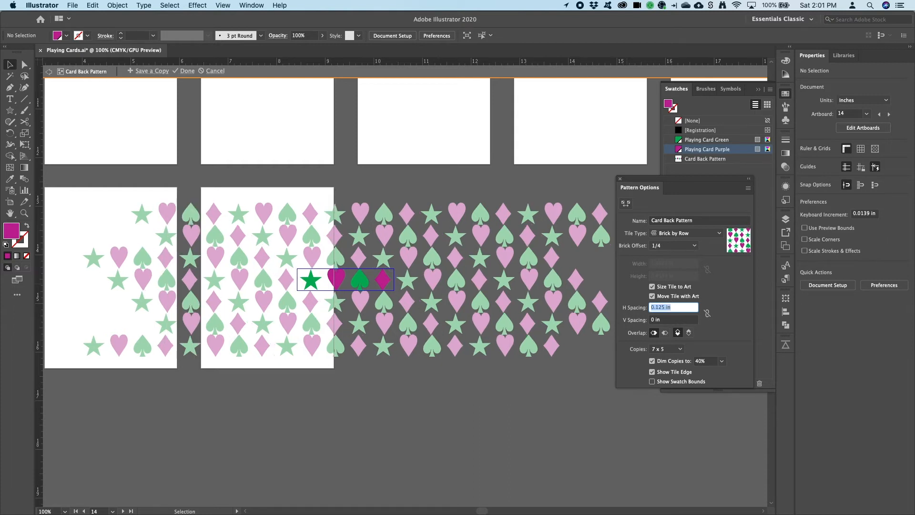
pyautogui.press('Down')
pyautogui.click(665, 307)
pyautogui.press('BackSpace')
pyautogui.press('BackSpace')
pyautogui.press('BackSpace')
pyautogui.press('Tab')
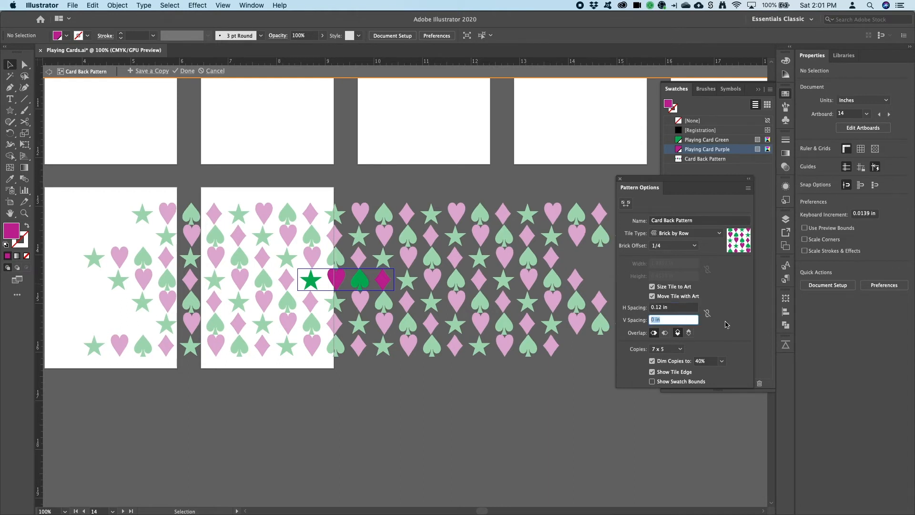
# - Set the vertical spacing to 0.125 in and finish editing the pattern
pyautogui.click(725, 324)
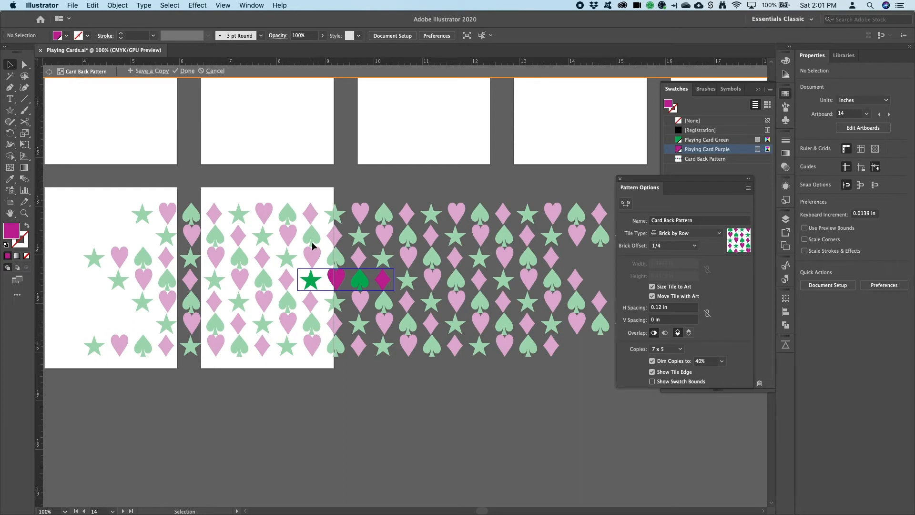
pyautogui.click(665, 320)
pyautogui.write('0.125')
pyautogui.press('Return')
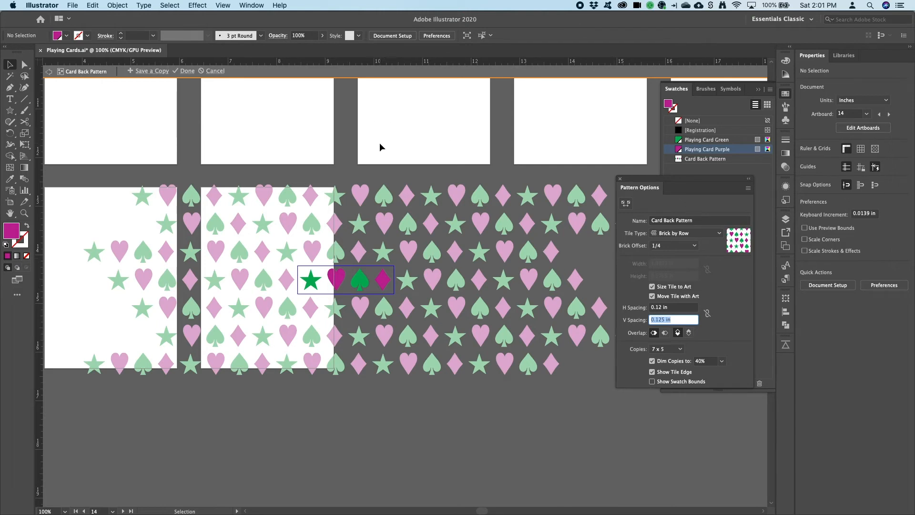
pyautogui.click(186, 72)
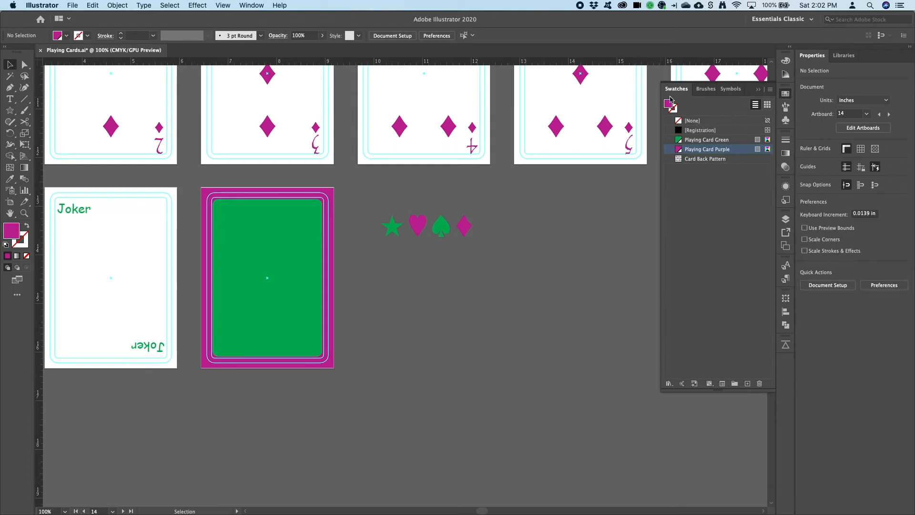
# - Fill the card back's inner rectangle with the Card Back Pattern swatch
pyautogui.doubleClick(679, 160)
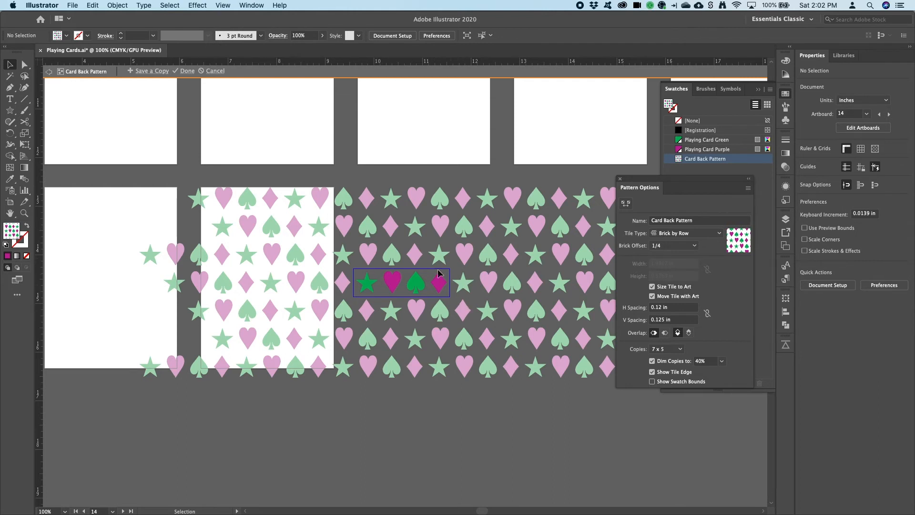
pyautogui.click(187, 71)
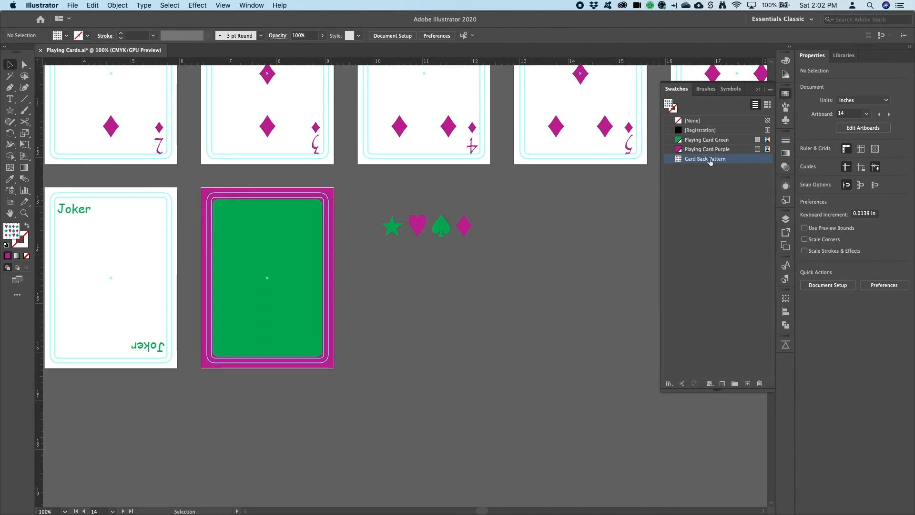
pyautogui.click(307, 205)
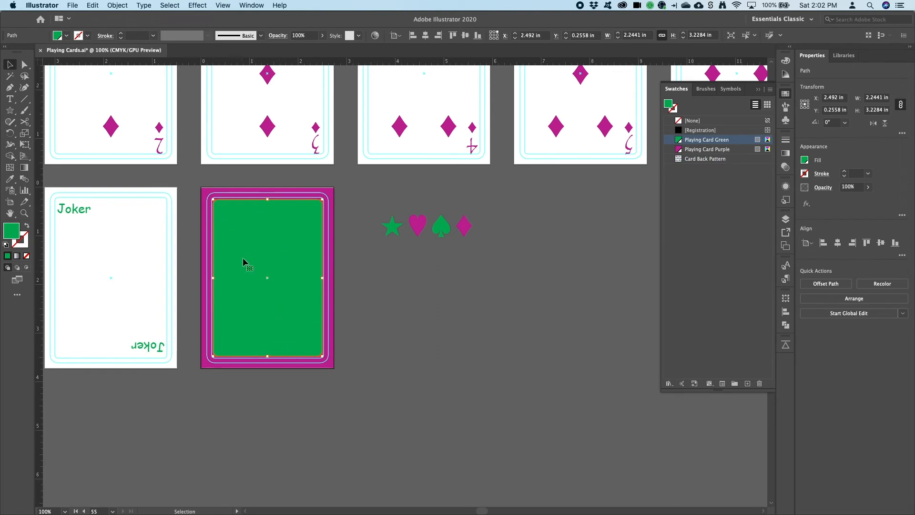
pyautogui.click(680, 159)
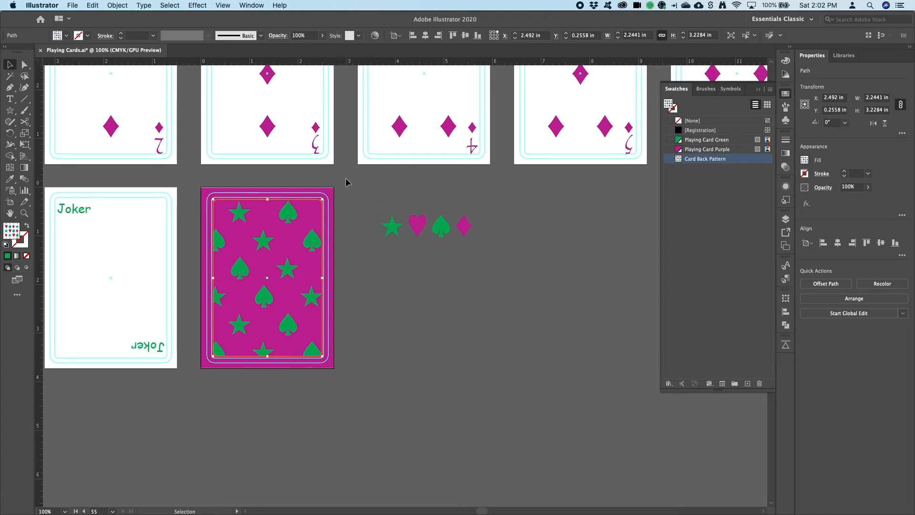
# - Delete the purple background rectangle of the card back and the four original suit symbols
pyautogui.click(333, 195)
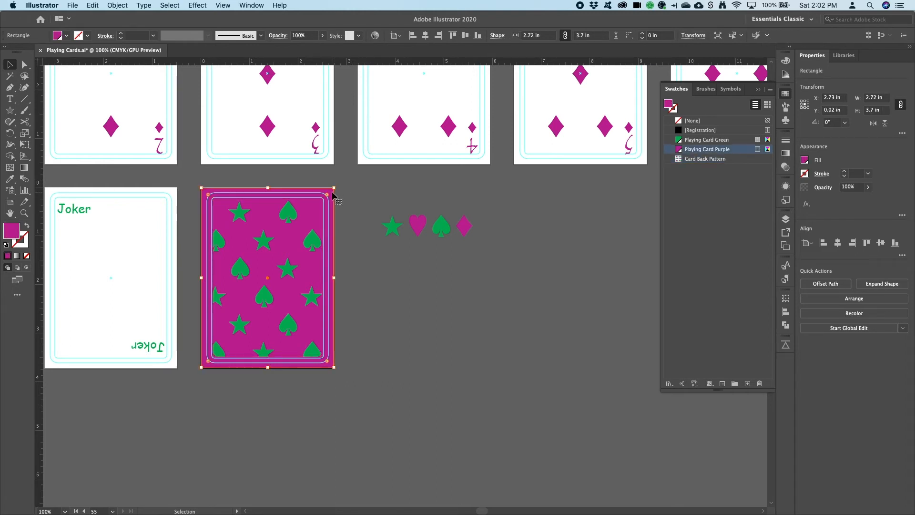
pyautogui.press('Delete')
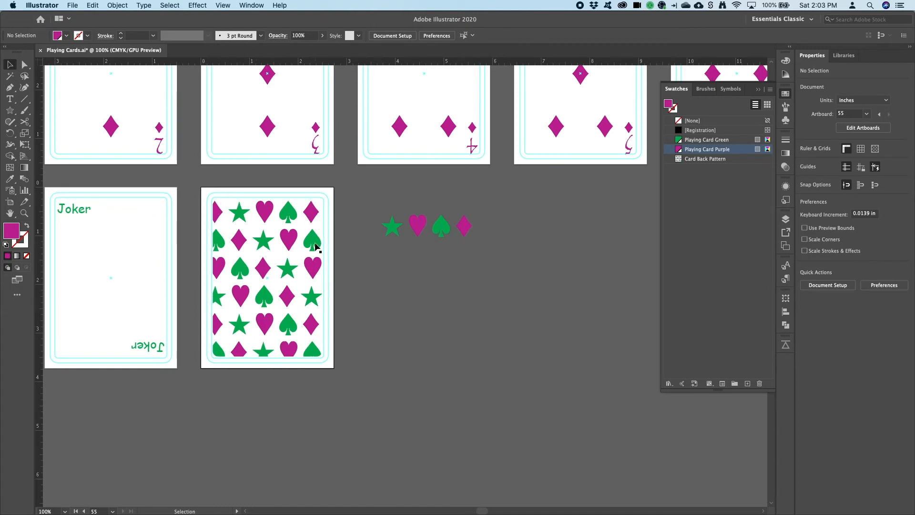
pyautogui.moveTo(370, 249); pyautogui.dragTo(510, 219)
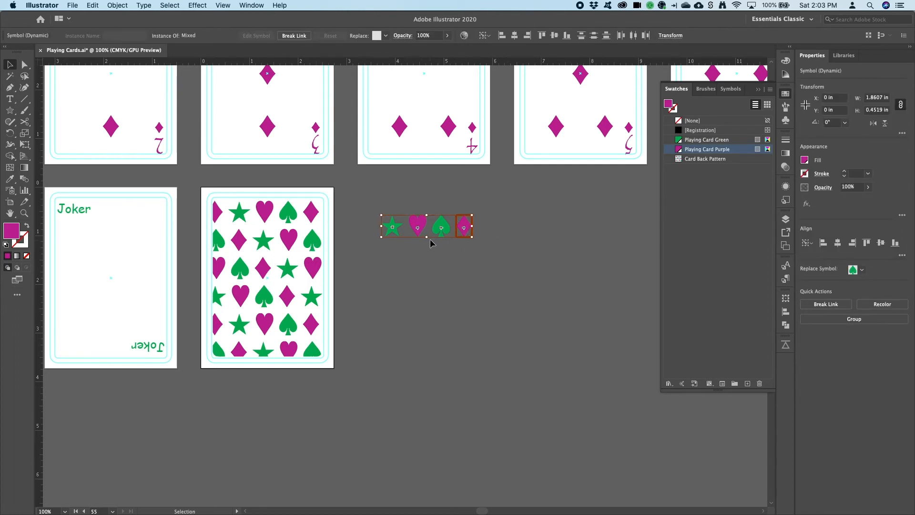
pyautogui.press('Delete')
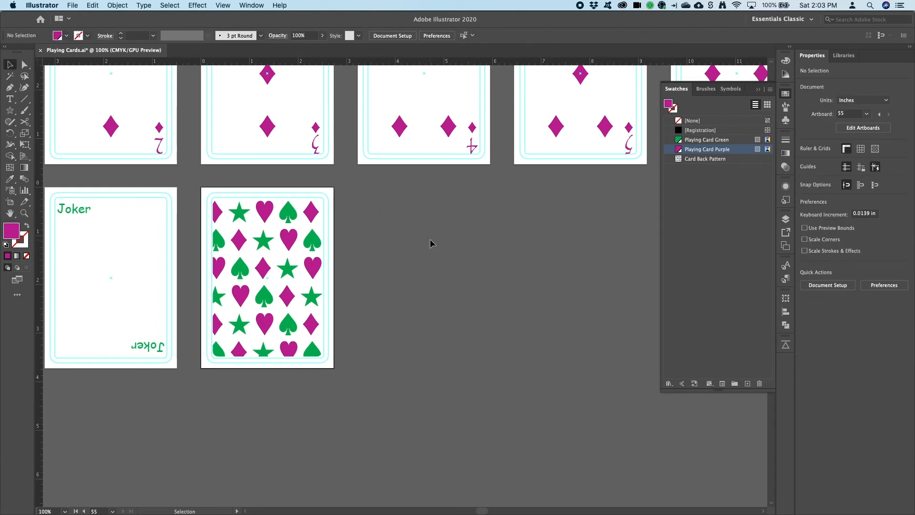
# - Edit the Card Back Pattern and rotate the green spade 180°
pyautogui.doubleClick(679, 163)
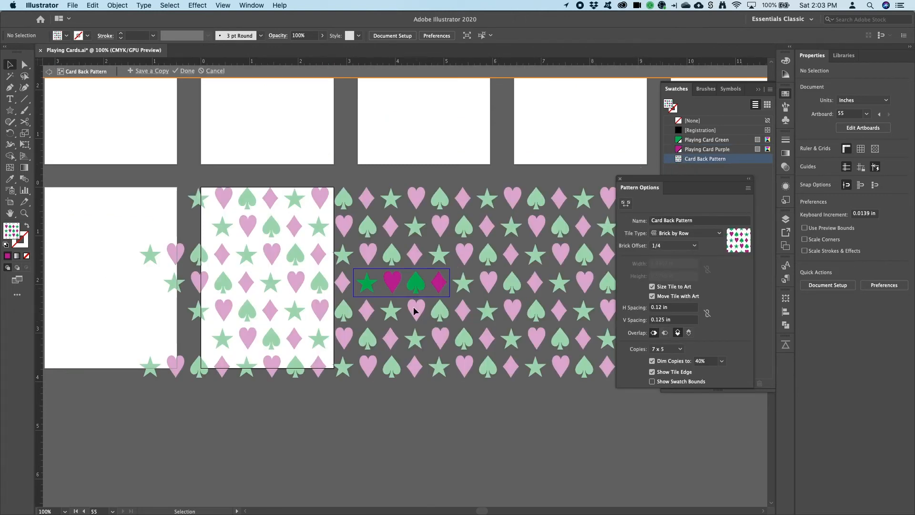
pyautogui.click(413, 290)
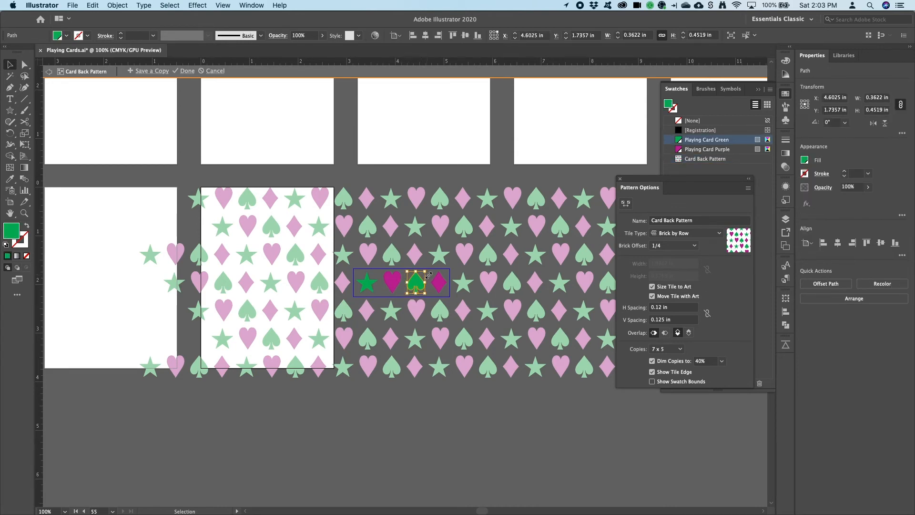
pyautogui.moveTo(429, 268); pyautogui.dragTo(399, 311)
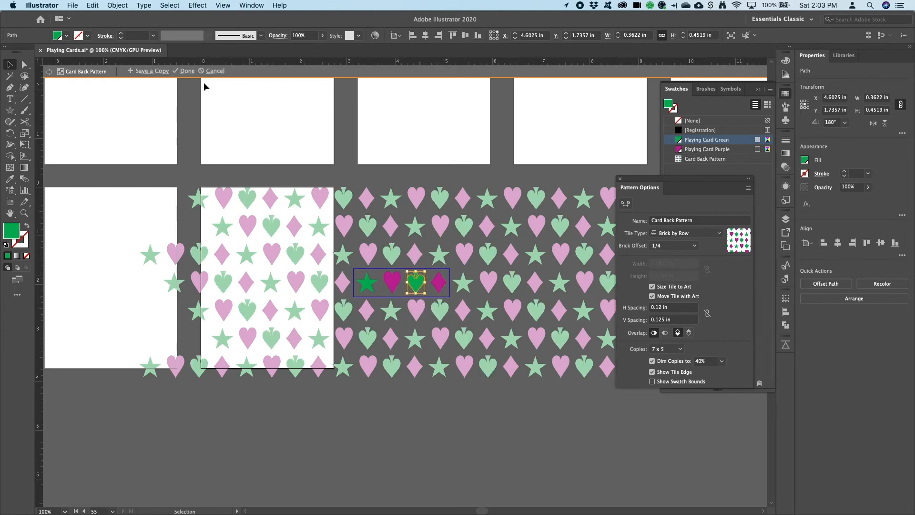
pyautogui.click(186, 70)
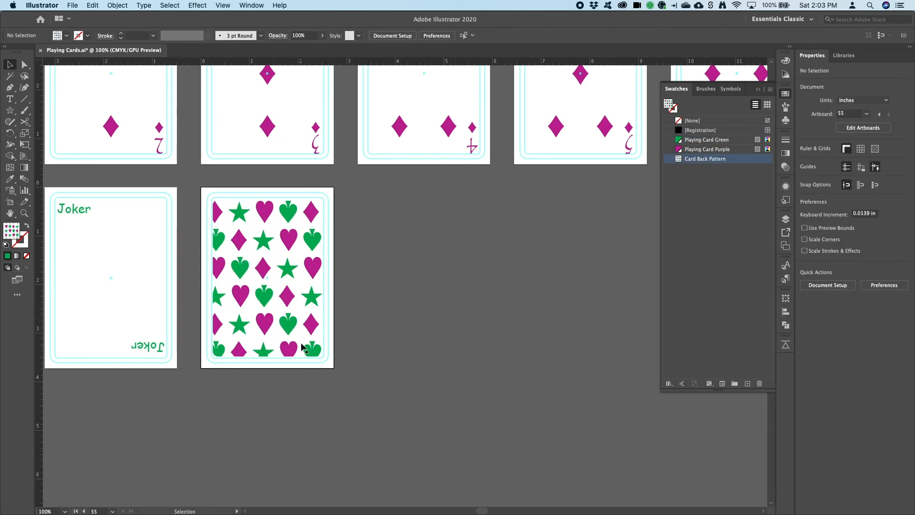
# - Try resizing the patterned card-back rectangle to change the pattern's scale
pyautogui.click(294, 279)
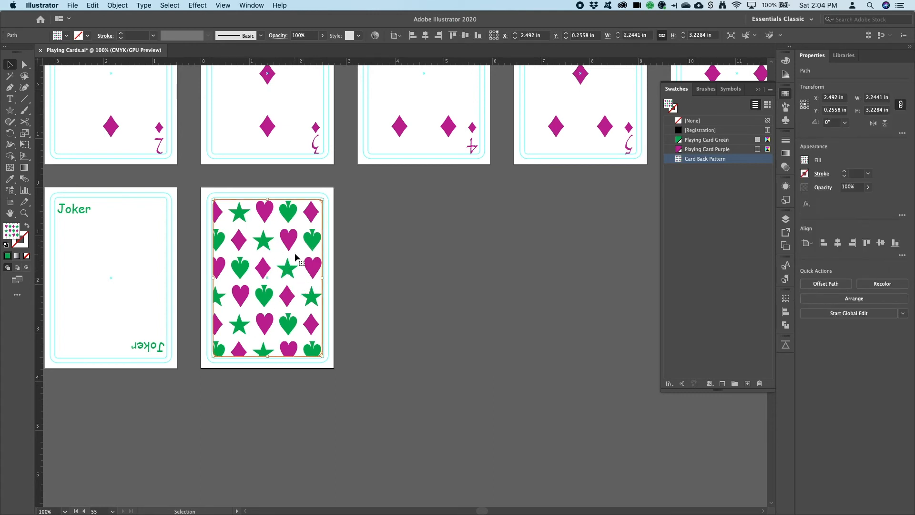
pyautogui.moveTo(323, 200); pyautogui.dragTo(367, 158)
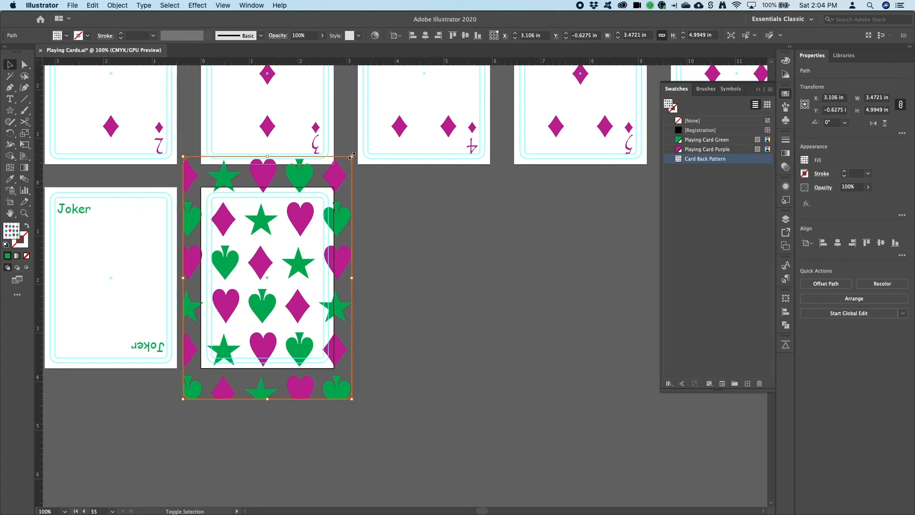
pyautogui.moveTo(351, 156); pyautogui.dragTo(301, 189)
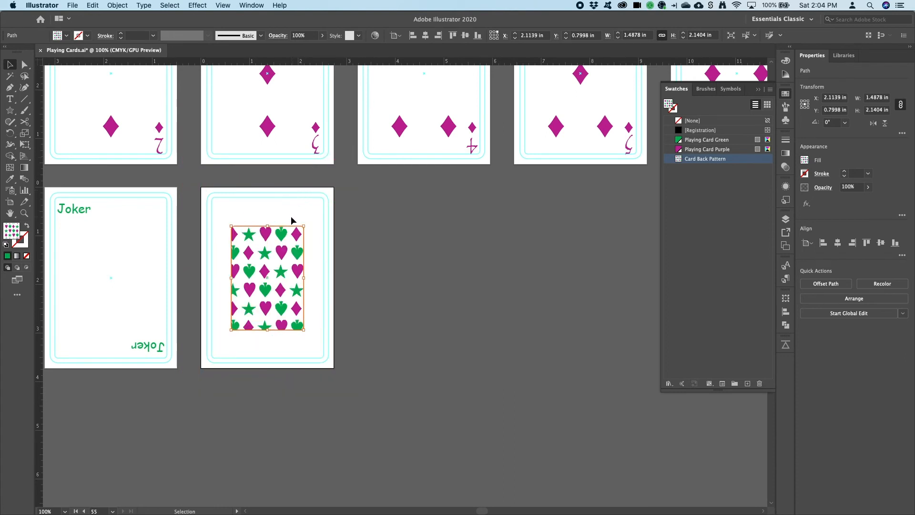
pyautogui.press('super+z')
pyautogui.press('super+z')
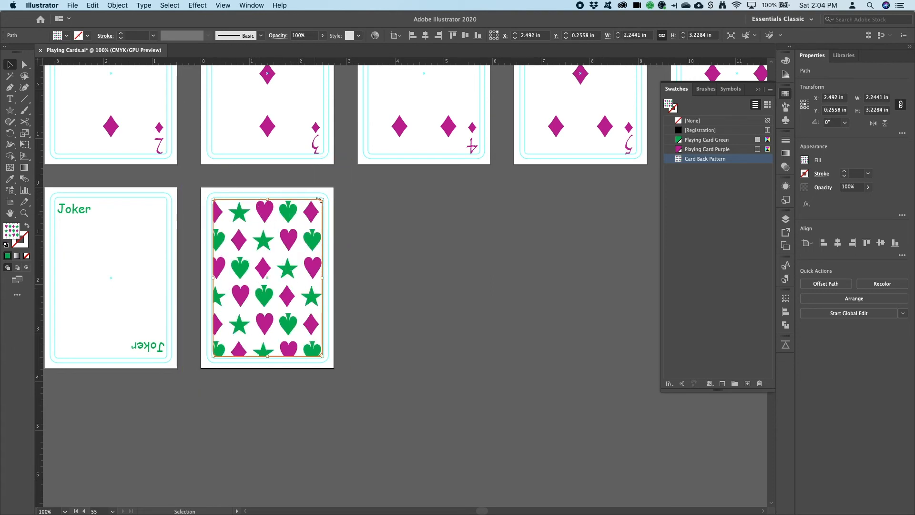
pyautogui.click(336, 296)
pyautogui.click(296, 272)
pyautogui.moveTo(321, 202); pyautogui.dragTo(367, 151)
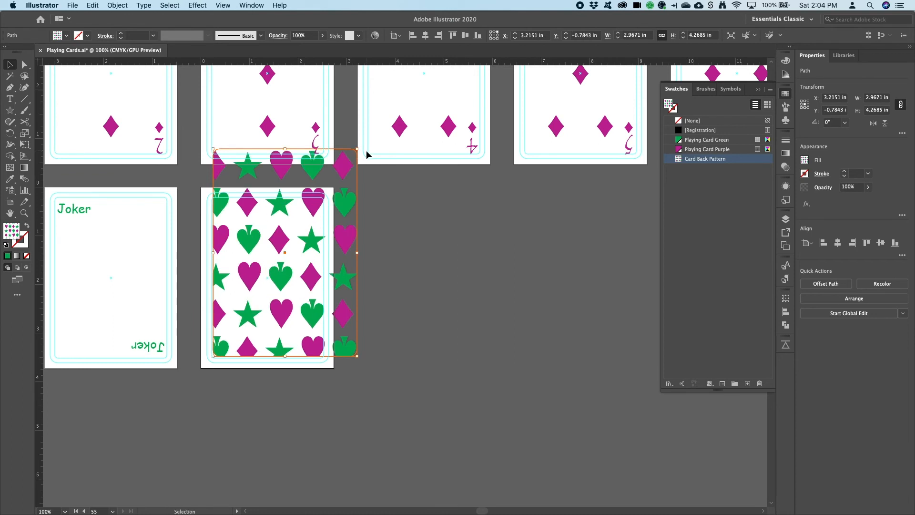
pyautogui.press('super+z')
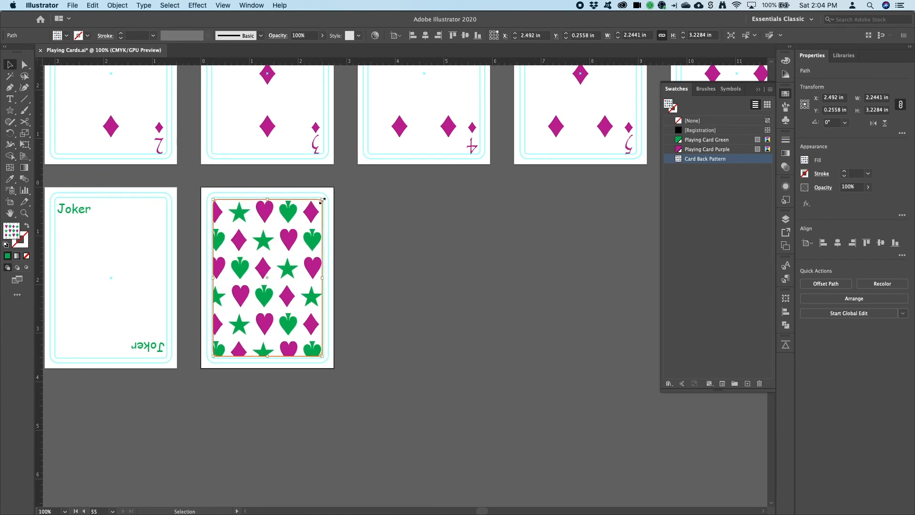
pyautogui.moveTo(322, 200); pyautogui.dragTo(329, 191)
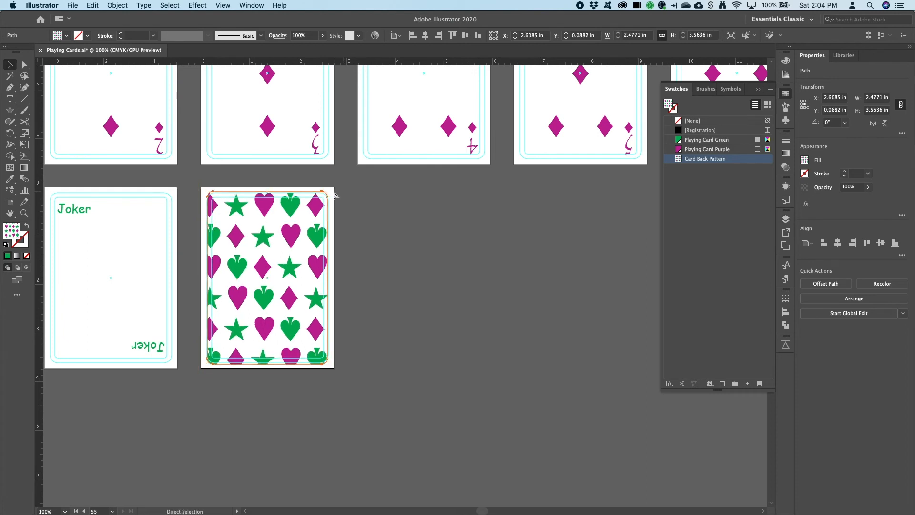
pyautogui.press('super+z')
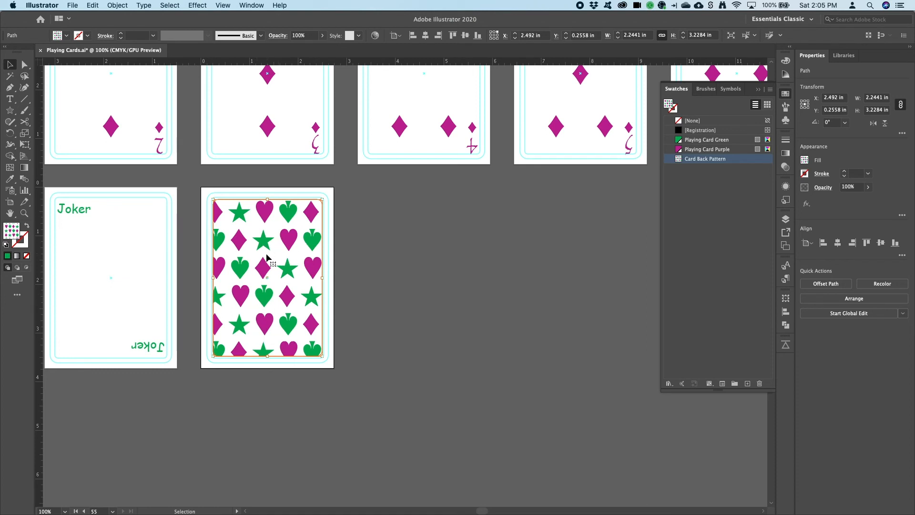
# - Open the Scale tool options for the patterned card-back rectangle and set it to transform patterns only, not objects
pyautogui.click(24, 134)
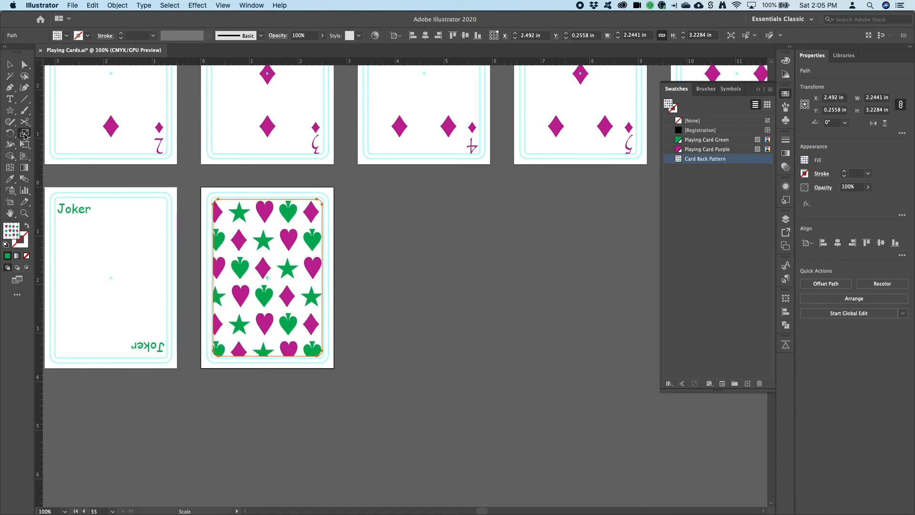
pyautogui.doubleClick(24, 135)
pyautogui.moveTo(431, 124); pyautogui.dragTo(403, 159)
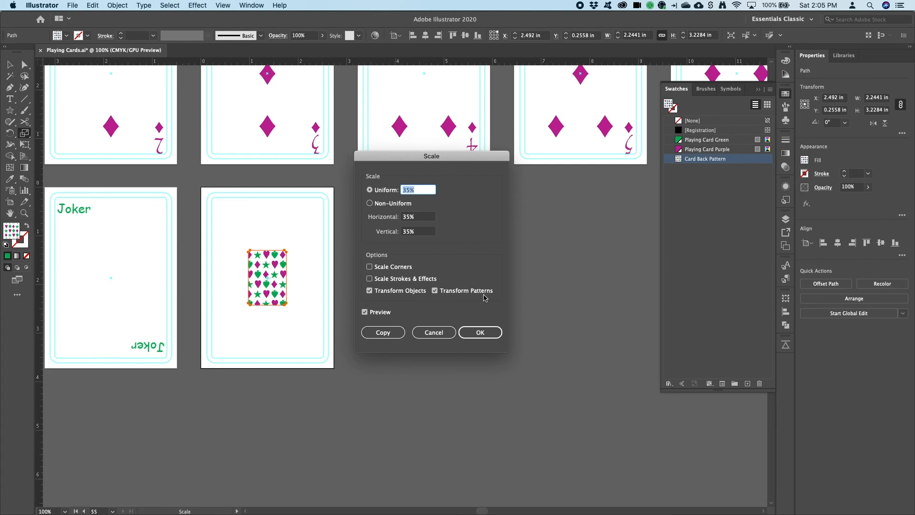
pyautogui.click(370, 291)
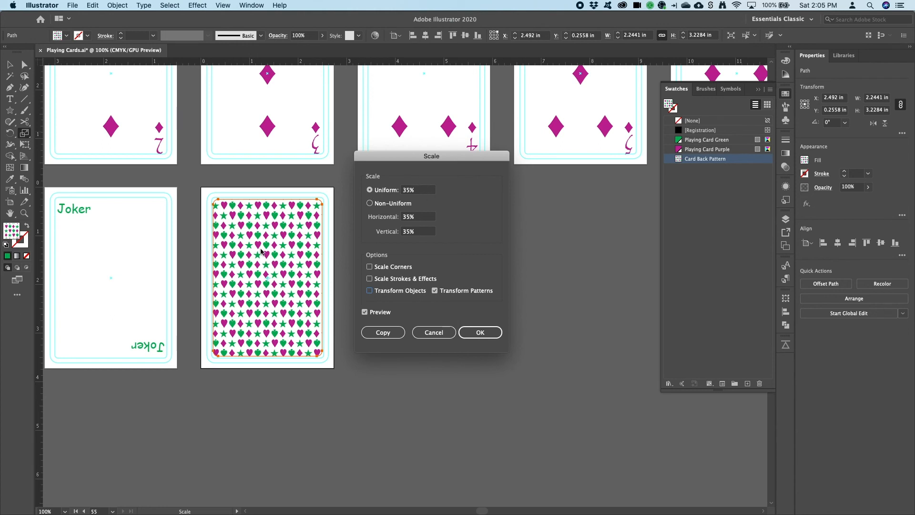
# - Set the uniform scale to 39% and apply it to the card-back pattern
pyautogui.click(419, 190)
pyautogui.doubleClick(419, 190)
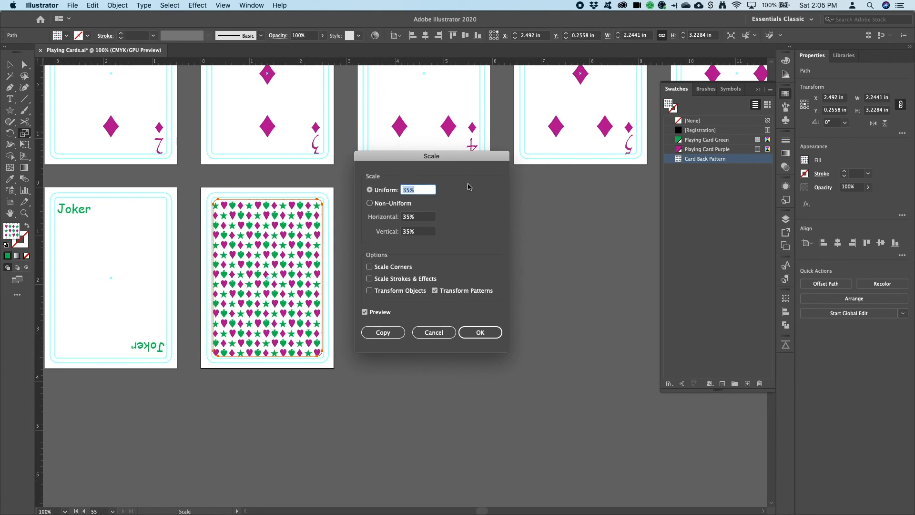
pyautogui.press('Up')
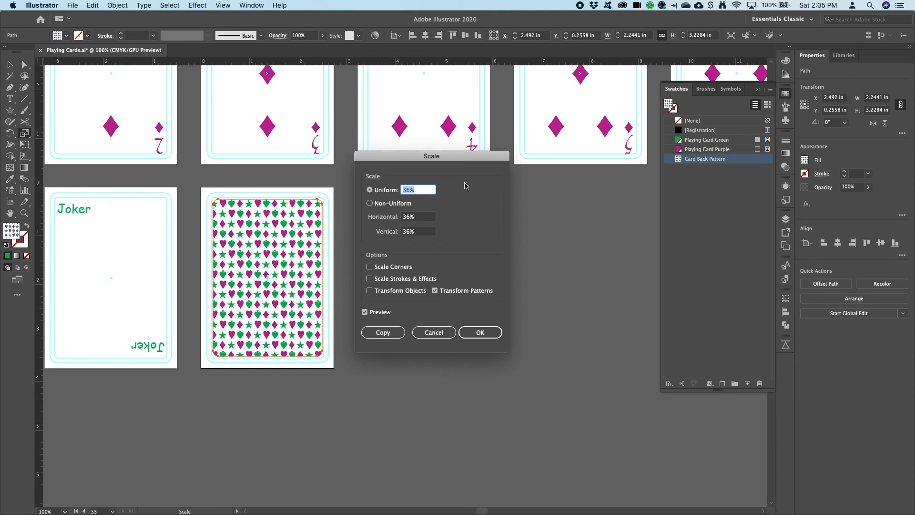
pyautogui.press('Down')
pyautogui.press('Down')
pyautogui.press('Down')
pyautogui.press('Down')
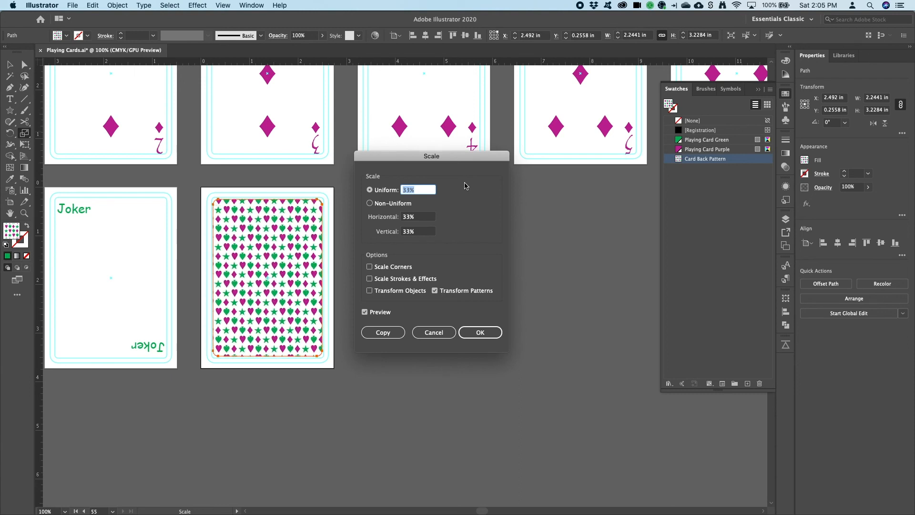
pyautogui.press('Up')
pyautogui.press('Up')
pyautogui.press('Up')
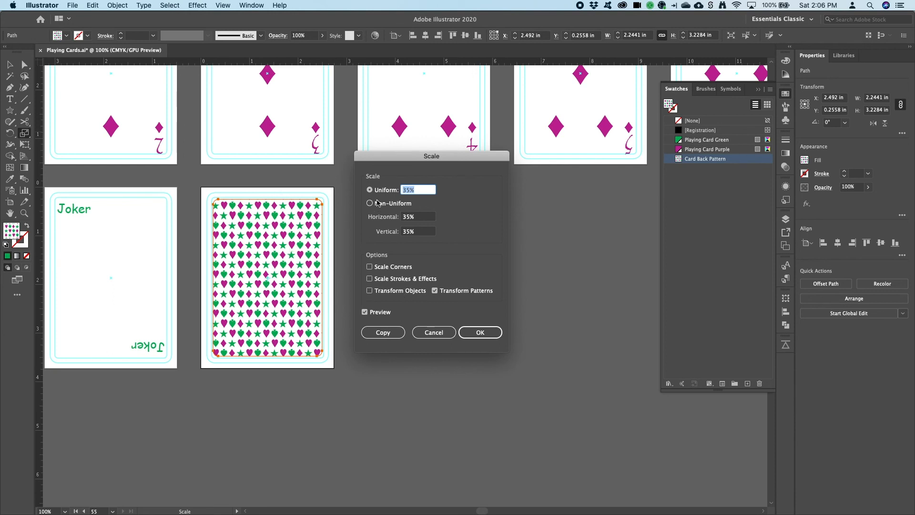
pyautogui.press('Down')
pyautogui.press('Down')
pyautogui.press('Down')
pyautogui.press('Down')
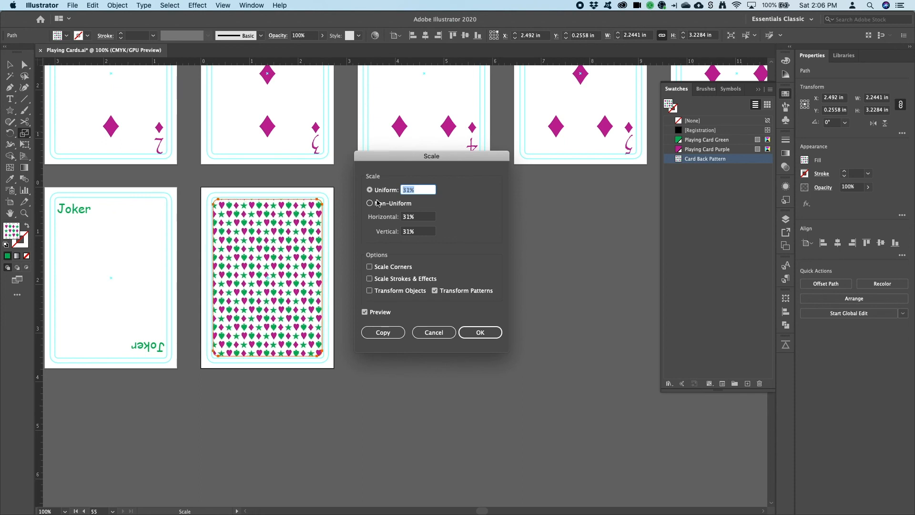
pyautogui.press('Up')
pyautogui.press('Up')
pyautogui.press('Up')
pyautogui.press('Up')
pyautogui.press('Up')
pyautogui.press('Up')
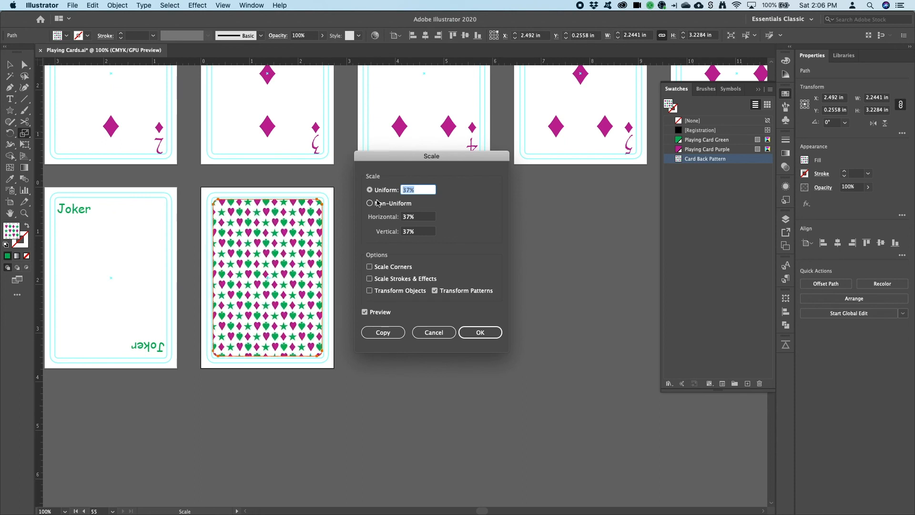
pyautogui.press('Up')
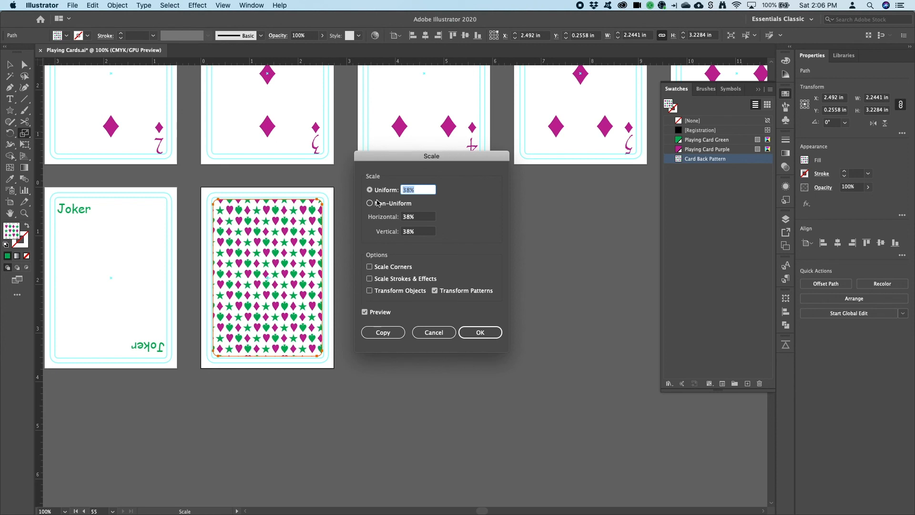
pyautogui.press('Up')
pyautogui.press('Down')
pyautogui.press('Up')
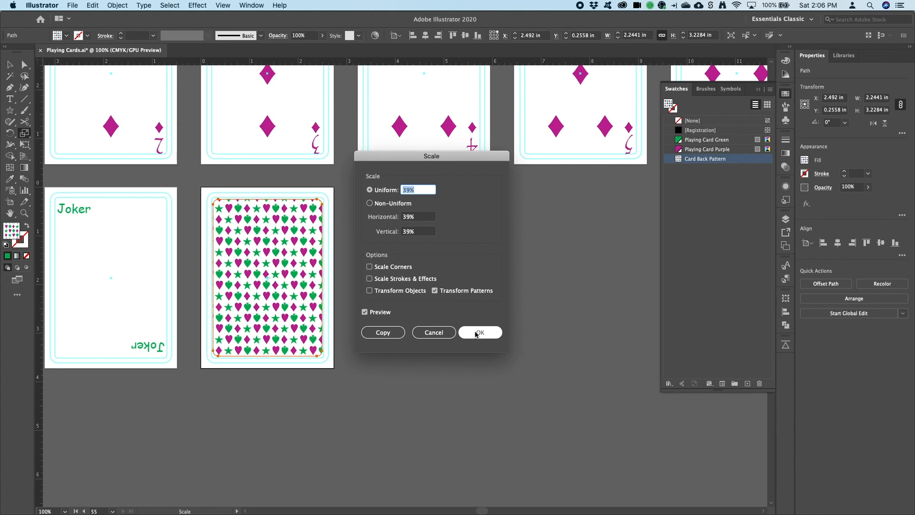
pyautogui.click(480, 333)
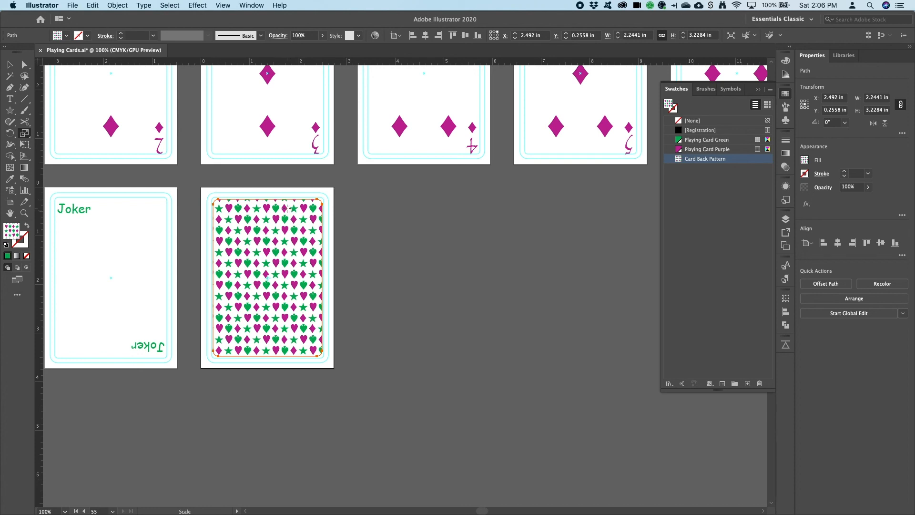
pyautogui.click(9, 64)
pyautogui.click(343, 231)
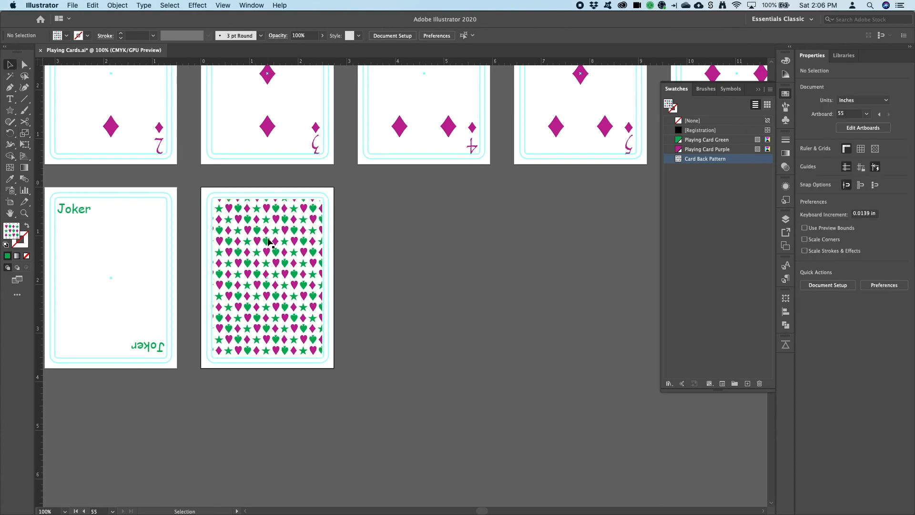
pyautogui.moveTo(264, 237); pyautogui.dragTo(344, 247)
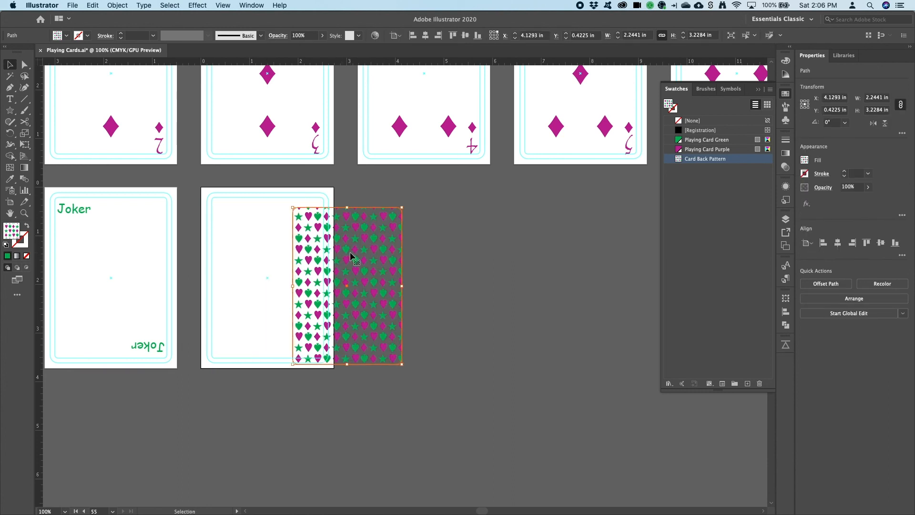
pyautogui.press('super+z')
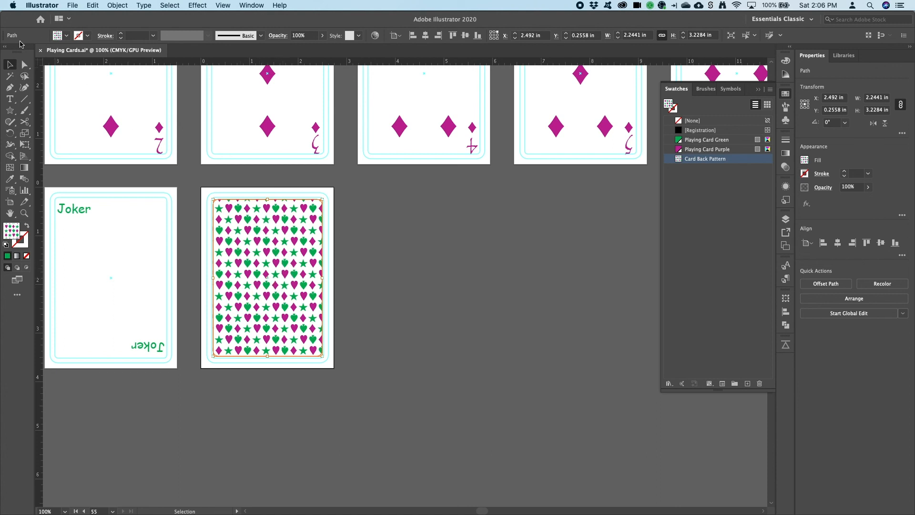
pyautogui.moveTo(273, 229); pyautogui.dragTo(298, 230)
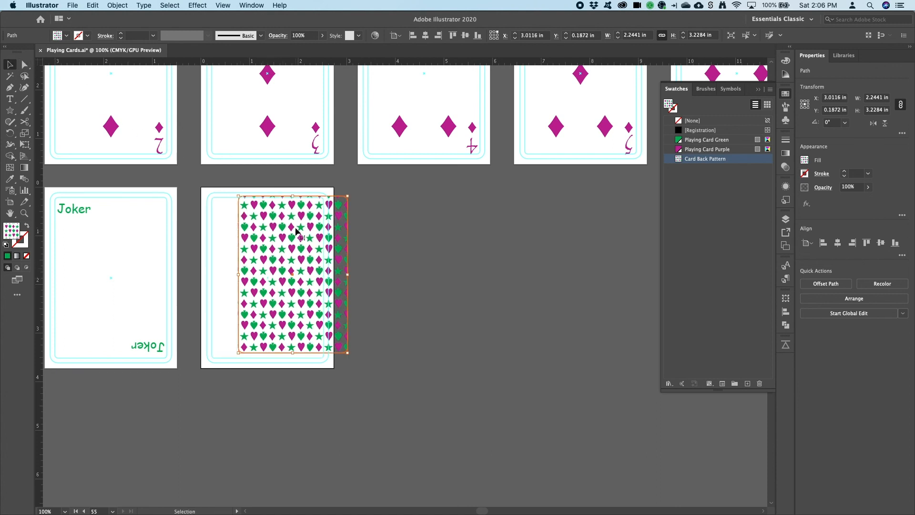
pyautogui.press('super+z')
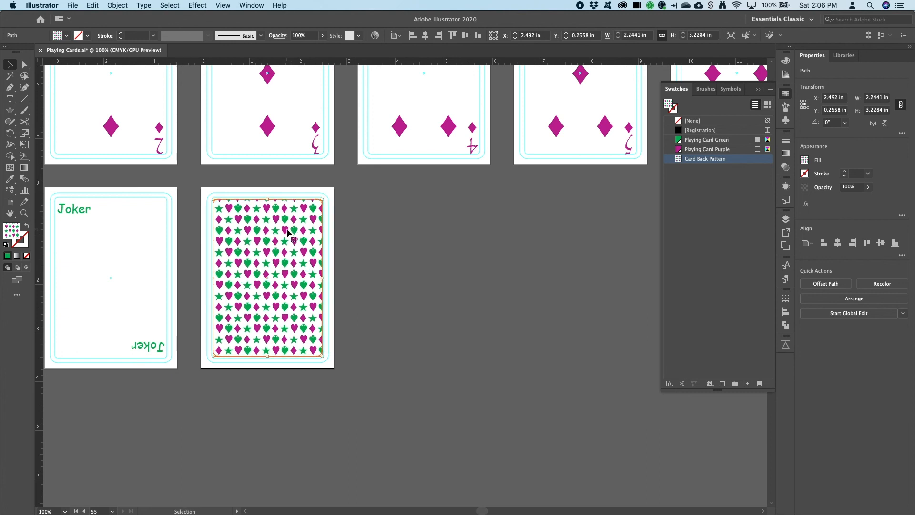
# - Shift the suit pattern inside the card-back rectangle without moving the rectangle itself
pyautogui.click(287, 254)
pyautogui.moveTo(287, 251); pyautogui.dragTo(267, 243)
pyautogui.moveTo(282, 243)
pyautogui.mouseDown()
pyautogui.moveTo(296, 236)
pyautogui.moveTo(266, 240)
pyautogui.mouseUp()
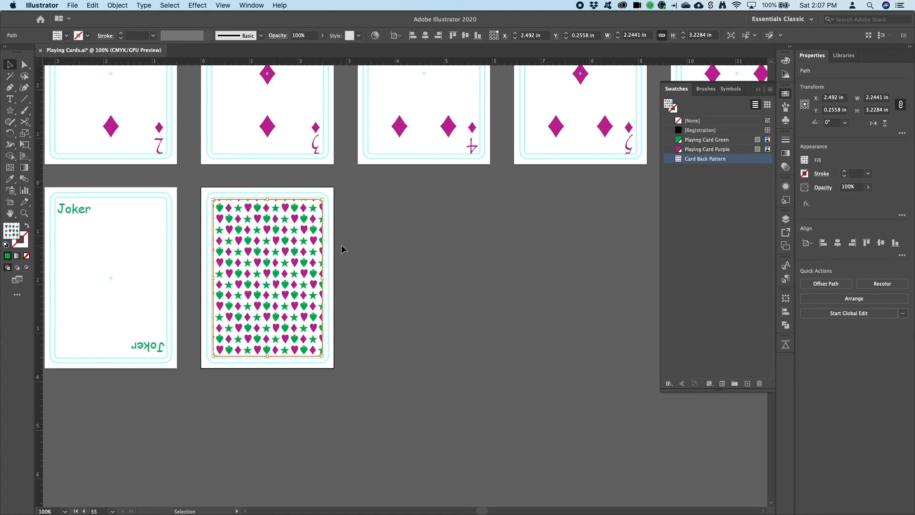
pyautogui.hotkey('`', 'Up')
pyautogui.hotkey('`', 'Up')
pyautogui.hotkey('`', 'Up')
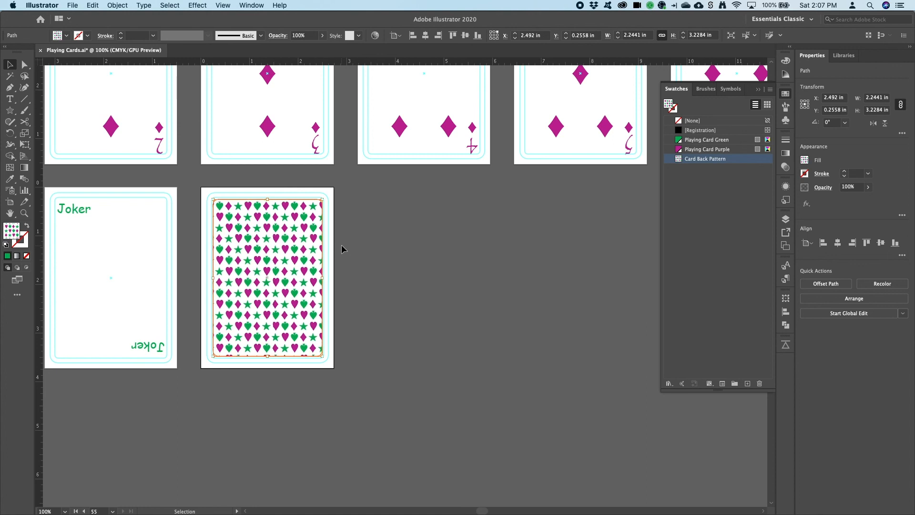
pyautogui.hotkey('`', 'Left')
pyautogui.hotkey('`', 'Left')
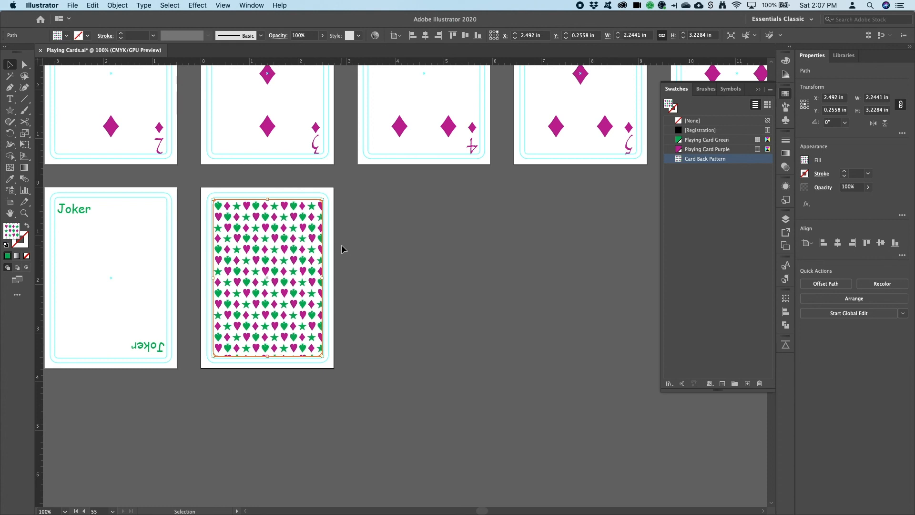
pyautogui.hotkey('`', 'Down')
pyautogui.hotkey('`', 'Down')
pyautogui.hotkey('`', 'Down')
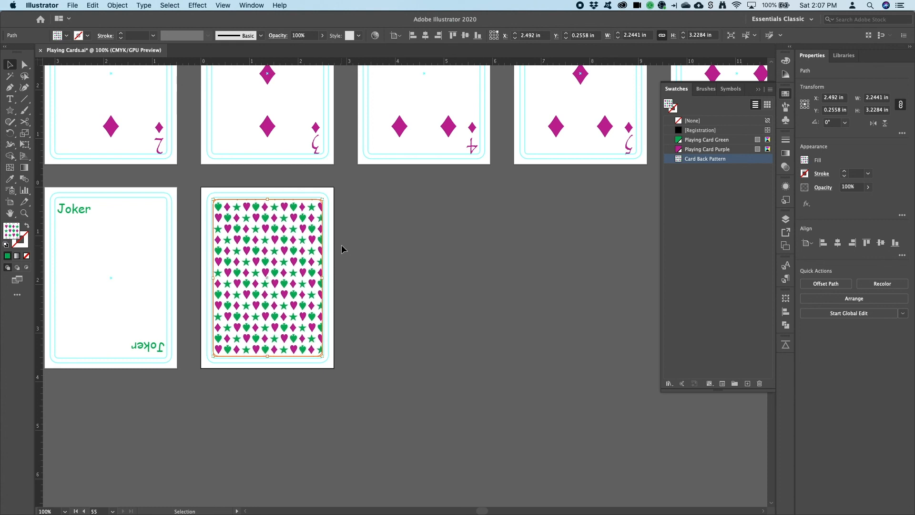
pyautogui.hotkey('`', 'Down')
pyautogui.hotkey('`', 'Down')
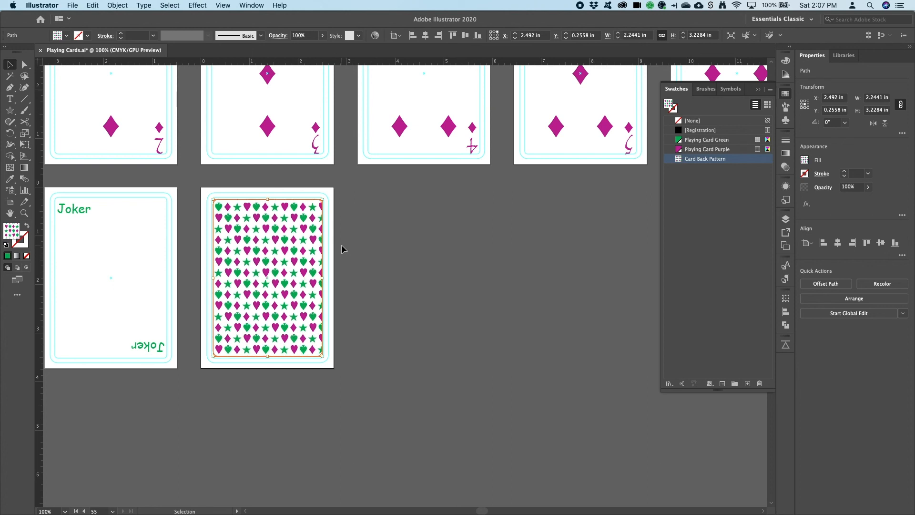
pyautogui.hotkey('`', 'Right')
pyautogui.hotkey('`', 'Right')
pyautogui.hotkey('`', 'Right')
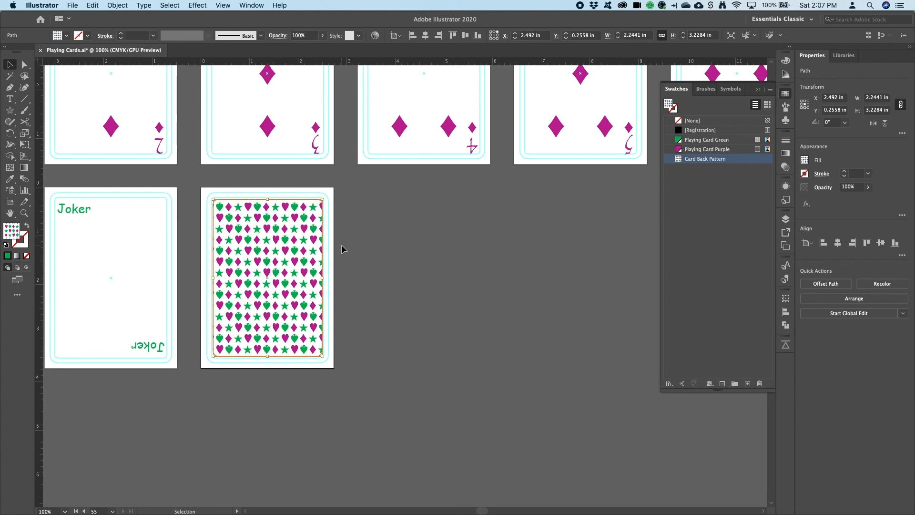
pyautogui.press('super+alt+0')
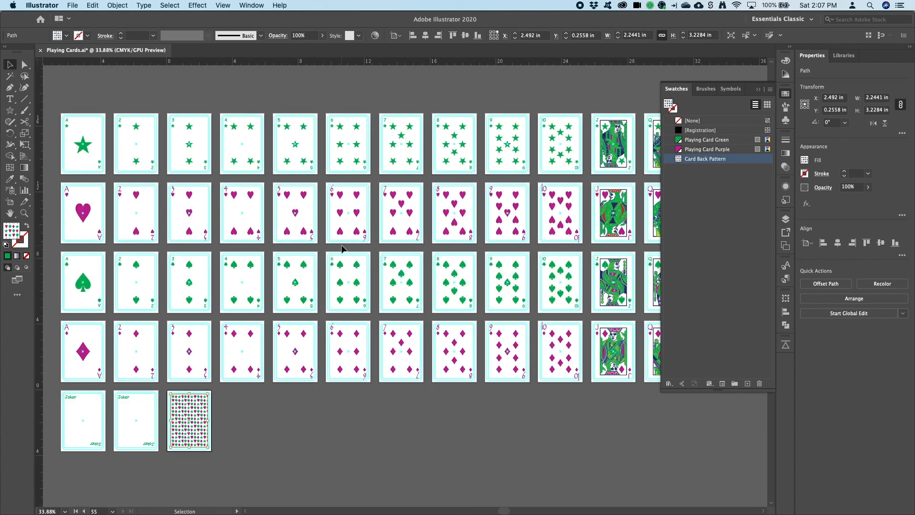